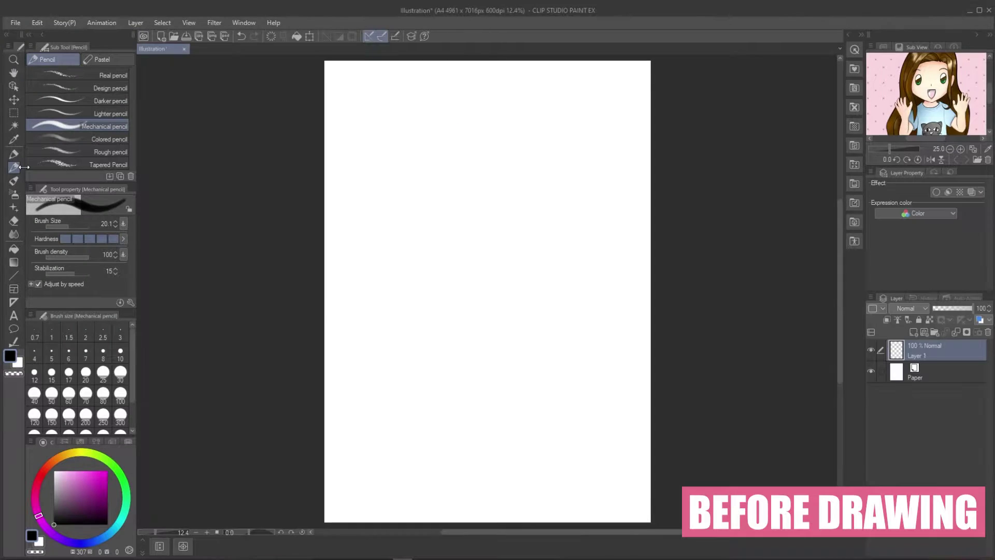
Handwrite the heading "Characteristics" with three bullets: "Loves Kitties" with a heart, "Loves Art / Drawing" and "Loves Japanese Culture"
{"action": "mouse_move", "coordinate": [341, 79]}
{"action": "left_mouse_down"}
{"action": "mouse_move", "coordinate": [422, 72]}
{"action": "mouse_move", "coordinate": [432, 86]}
{"action": "mouse_move", "coordinate": [457, 83]}
{"action": "left_mouse_up"}
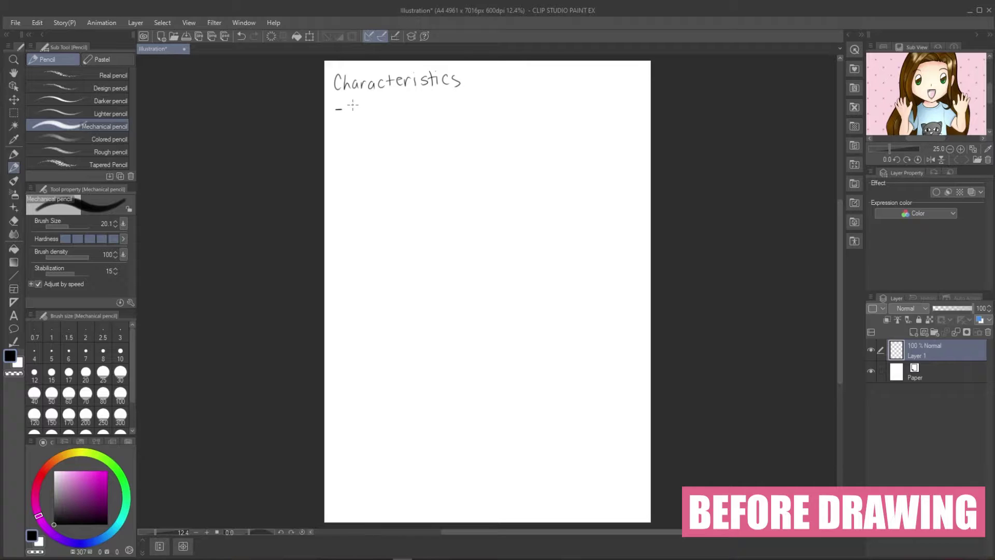
{"action": "mouse_move", "coordinate": [371, 110]}
{"action": "left_mouse_down"}
{"action": "mouse_move", "coordinate": [459, 106]}
{"action": "mouse_move", "coordinate": [477, 96]}
{"action": "left_mouse_up"}
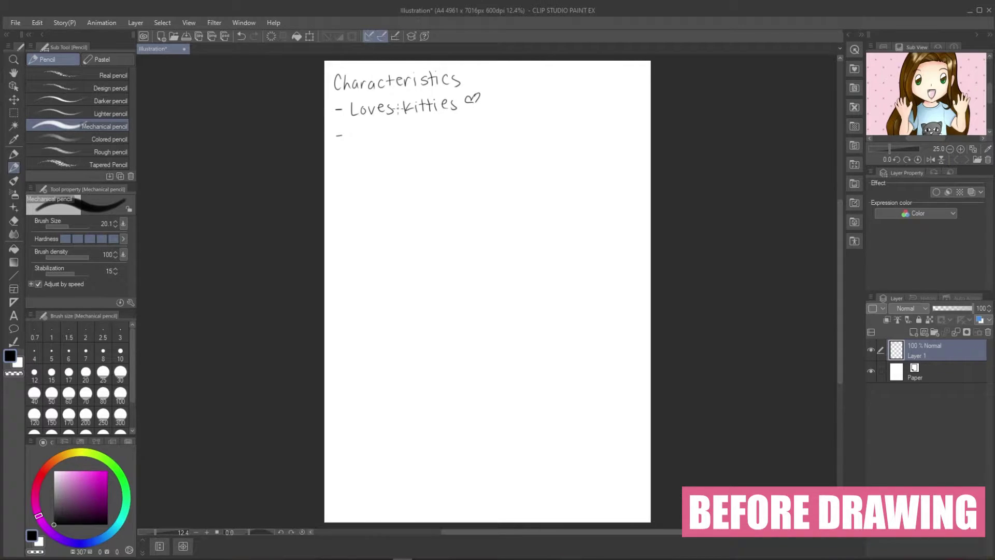
{"action": "left_click_drag", "start_coordinate": [362, 134], "coordinate": [522, 126]}
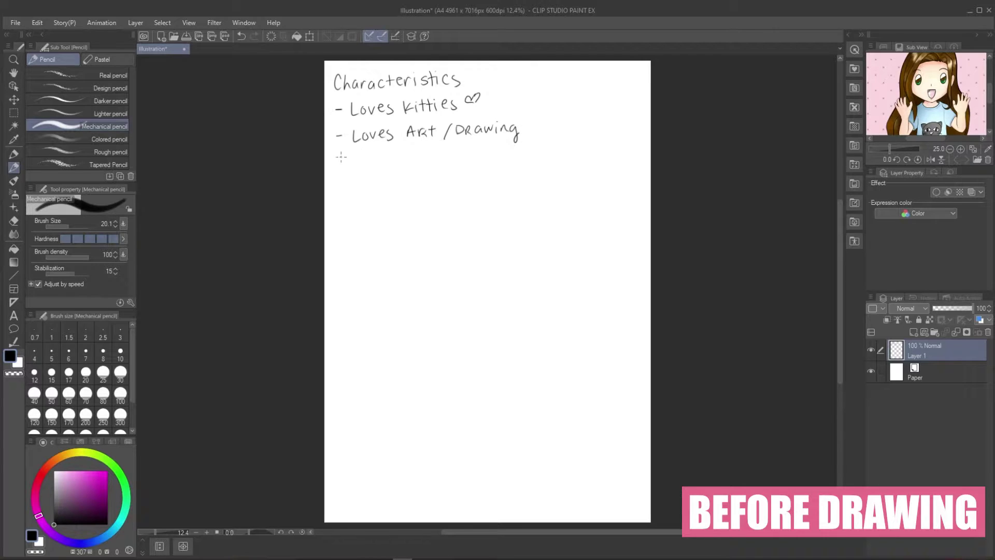
{"action": "left_click_drag", "start_coordinate": [365, 164], "coordinate": [524, 154]}
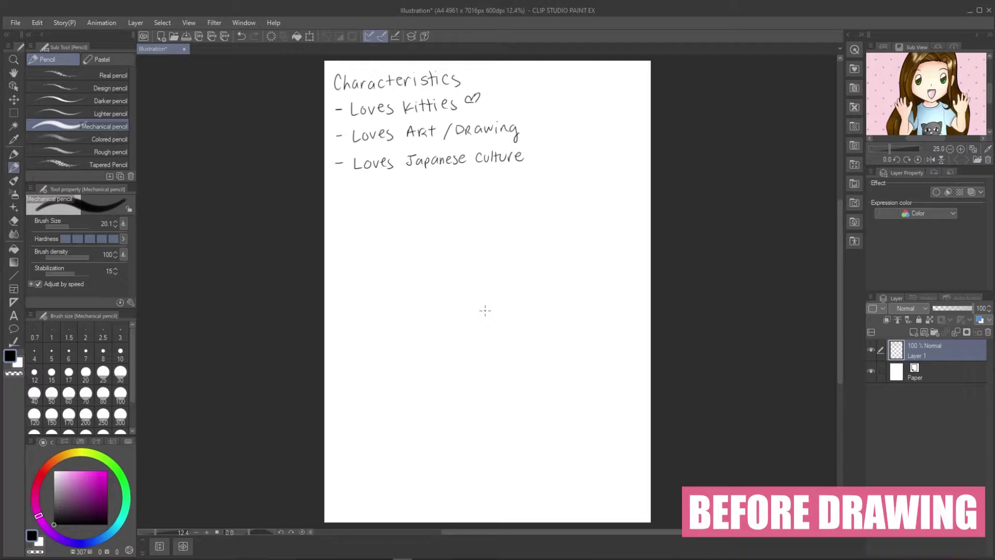
Scale down the handwritten characteristics list into the page's upper-left corner
{"action": "left_click", "coordinate": [309, 36]}
{"action": "left_click_drag", "start_coordinate": [526, 170], "coordinate": [443, 139]}
{"action": "left_click", "coordinate": [355, 144]}
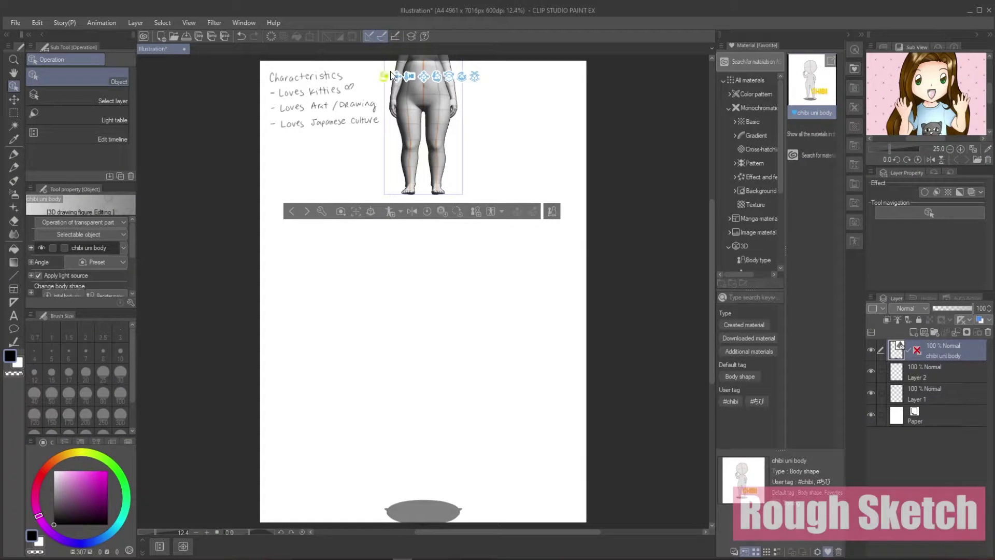
{"action": "left_click_drag", "start_coordinate": [392, 75], "coordinate": [392, 369]}
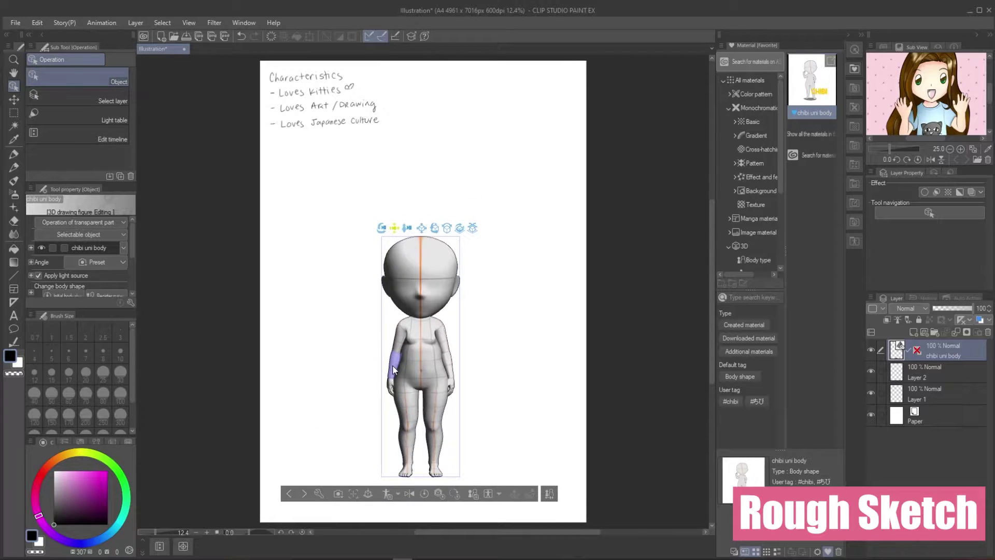
{"action": "left_click_drag", "start_coordinate": [393, 370], "coordinate": [400, 370]}
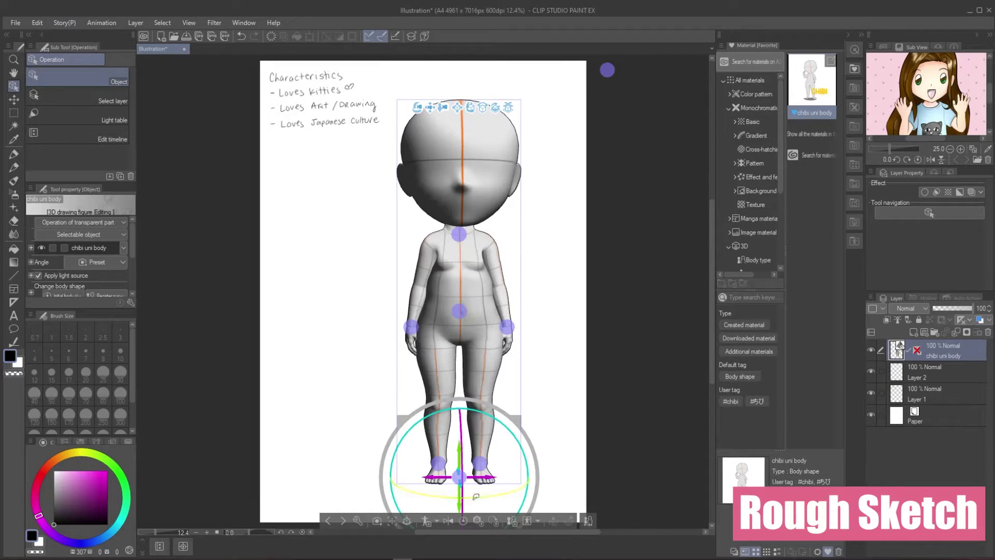
{"action": "left_click_drag", "start_coordinate": [475, 498], "coordinate": [409, 477]}
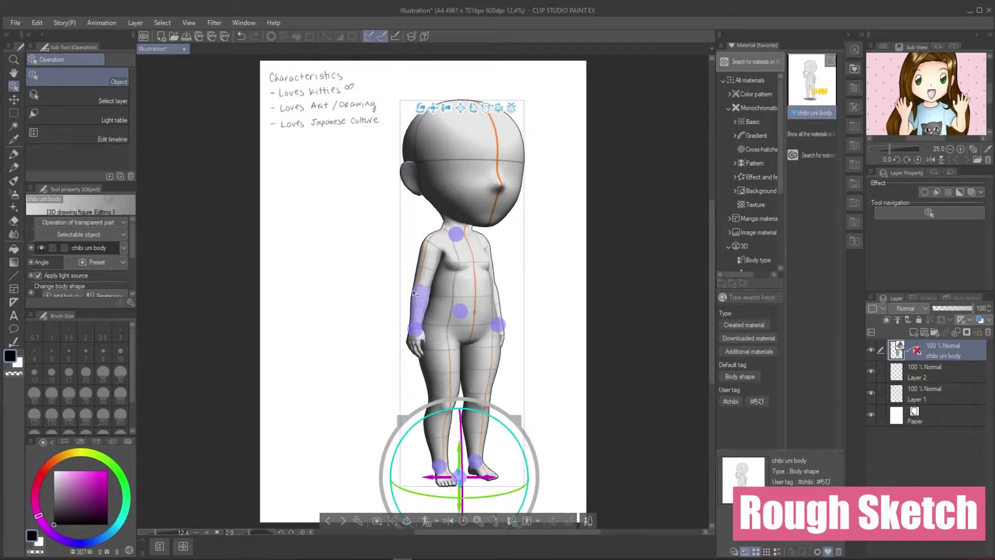
{"action": "left_click", "coordinate": [426, 264]}
{"action": "left_click_drag", "start_coordinate": [438, 265], "coordinate": [663, 488]}
{"action": "left_click", "coordinate": [450, 383]}
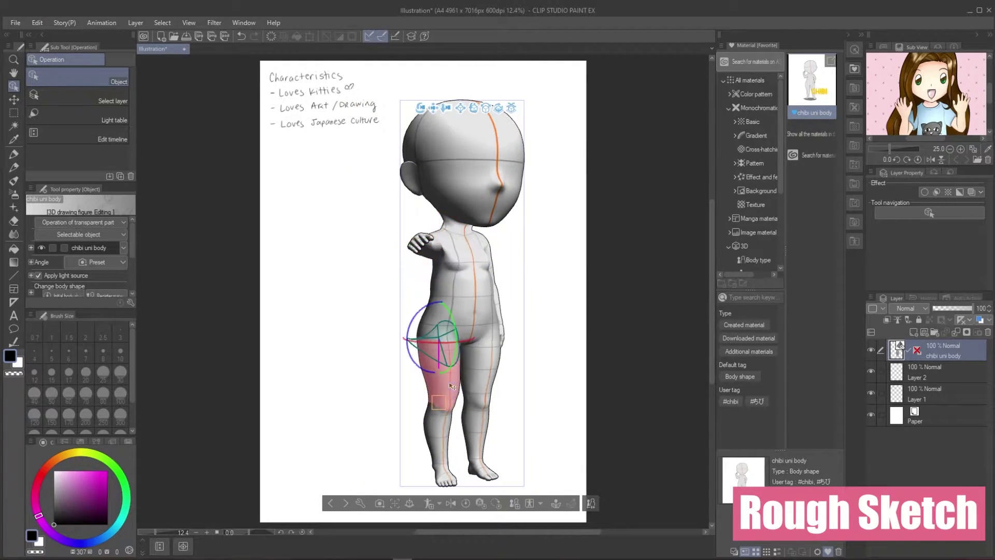
{"action": "left_click_drag", "start_coordinate": [456, 353], "coordinate": [455, 307]}
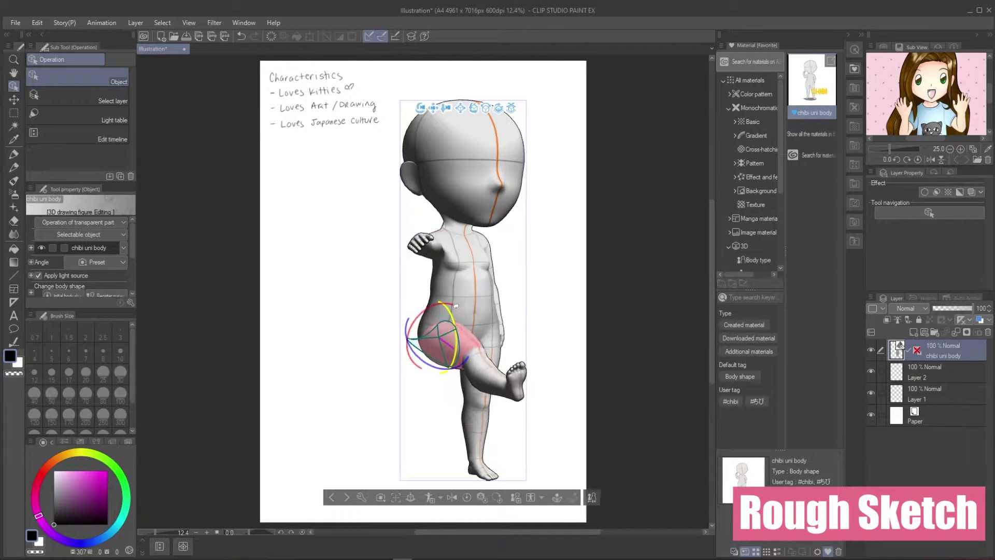
{"action": "left_click", "coordinate": [480, 431]}
{"action": "left_click_drag", "start_coordinate": [539, 415], "coordinate": [349, 407]}
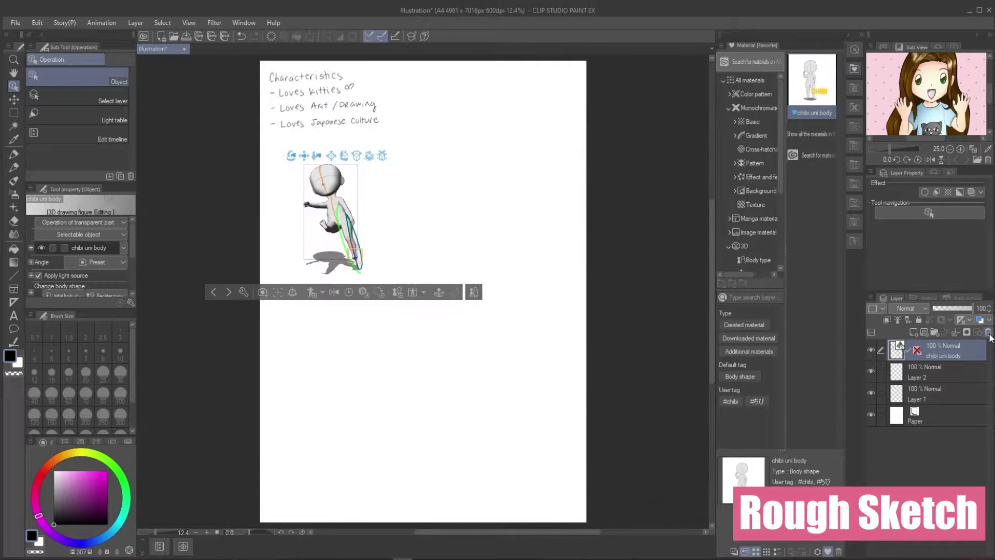
{"action": "left_click", "coordinate": [988, 332]}
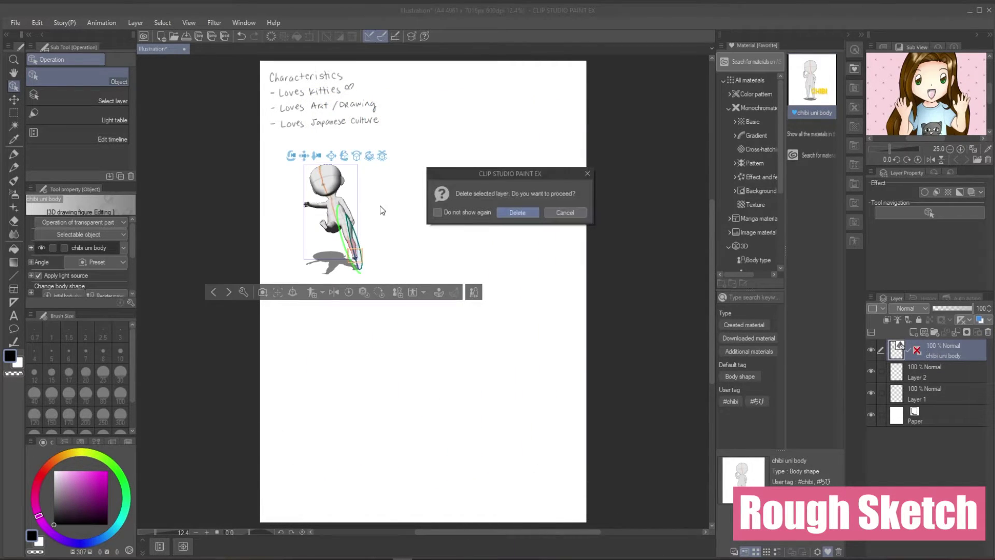
{"action": "left_click", "coordinate": [509, 210]}
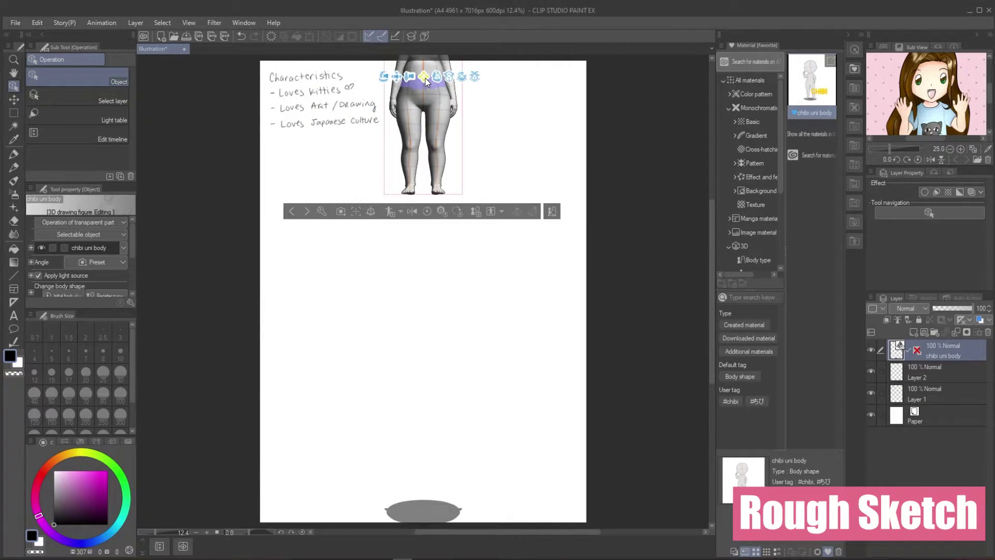
Enlarge the chibi mannequin to fill most of the page's height beside the notes and place its layer directly below Layer 2
{"action": "left_click_drag", "start_coordinate": [424, 79], "coordinate": [433, 266]}
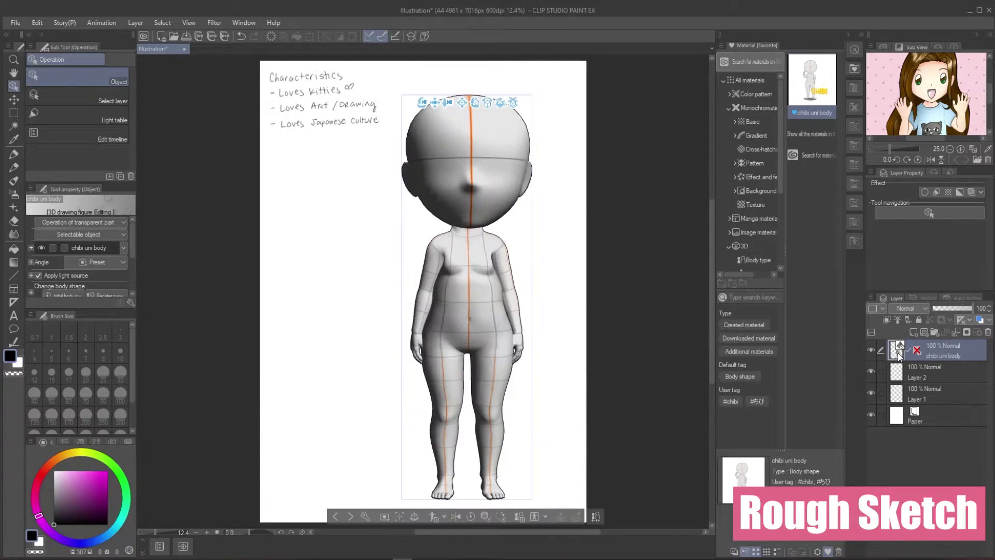
{"action": "left_click_drag", "start_coordinate": [903, 354], "coordinate": [898, 378]}
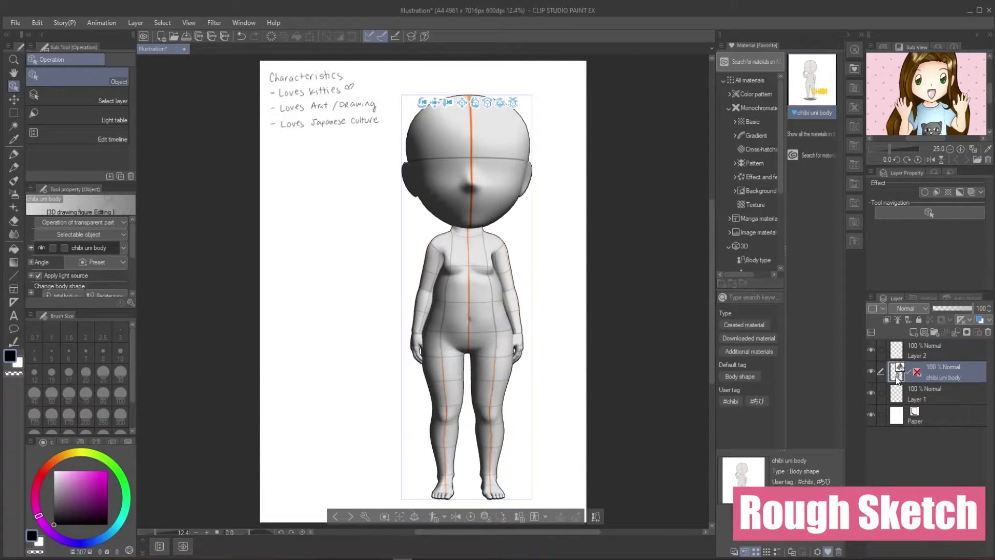
Pose the mannequin's arms, with its right arm bent and the hand raised in a wave and its left arm angled outward
{"action": "left_click", "coordinate": [435, 269]}
{"action": "left_click_drag", "start_coordinate": [445, 274], "coordinate": [420, 270]}
{"action": "left_click_drag", "start_coordinate": [410, 284], "coordinate": [393, 303]}
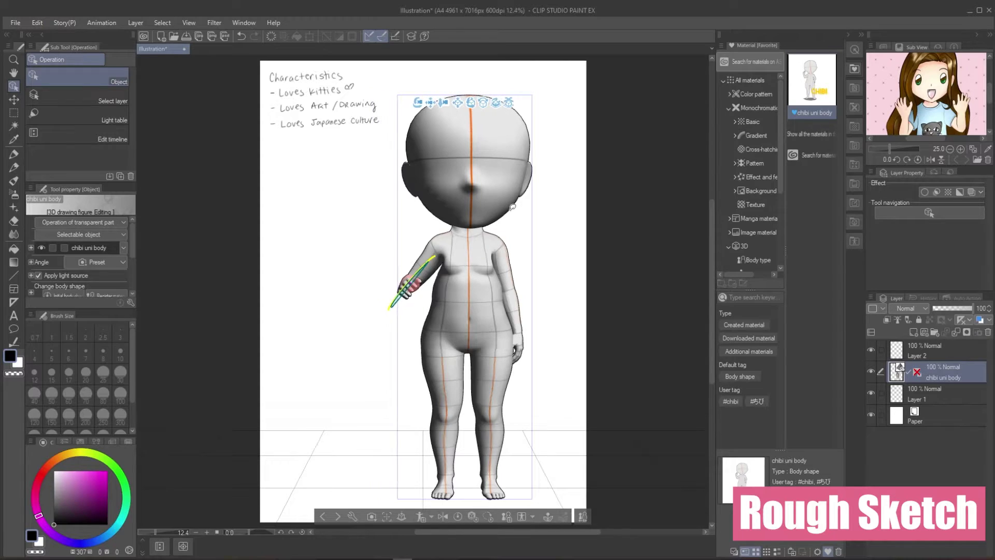
{"action": "left_click", "coordinate": [426, 262]}
{"action": "mouse_move", "coordinate": [441, 252]}
{"action": "left_mouse_down"}
{"action": "mouse_move", "coordinate": [432, 243]}
{"action": "mouse_move", "coordinate": [433, 285]}
{"action": "mouse_move", "coordinate": [427, 244]}
{"action": "left_mouse_up"}
{"action": "left_click", "coordinate": [400, 267]}
{"action": "left_click", "coordinate": [504, 268]}
{"action": "left_click_drag", "start_coordinate": [509, 278], "coordinate": [527, 266]}
Set the chibi uni body layer's opacity to 49% and make Layer 2 the active layer
{"action": "left_click", "coordinate": [944, 308]}
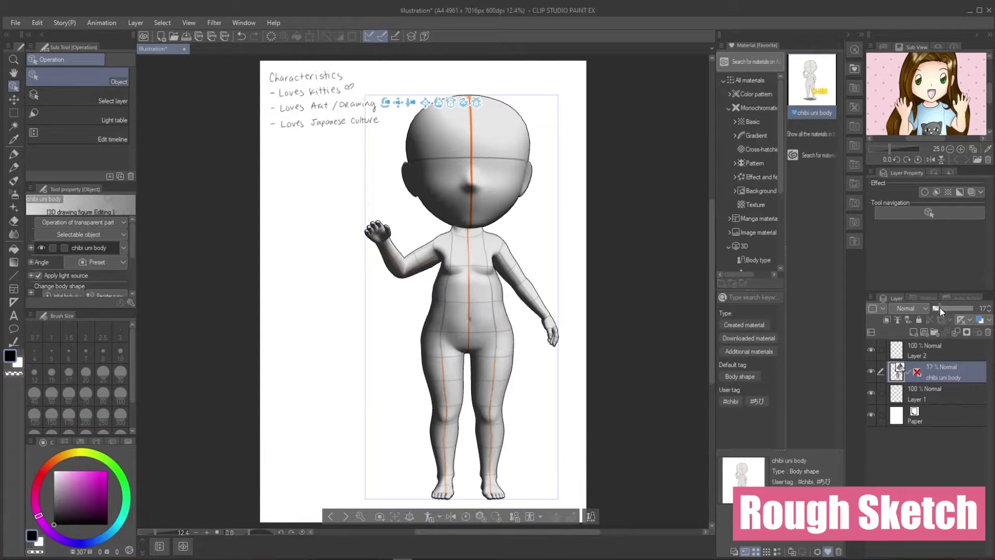
{"action": "left_click", "coordinate": [950, 308]}
{"action": "left_click", "coordinate": [928, 351]}
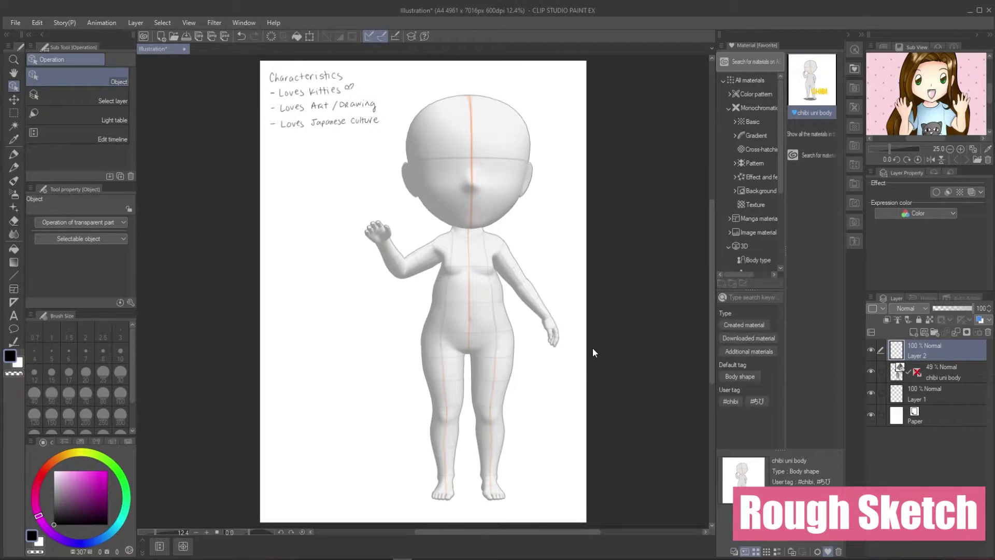
Trace the mannequin's head, ears, arms, body and legs with the Mechanical pencil, and sketch eyes, brows, nose and an open mouth
{"action": "left_click", "coordinate": [14, 167]}
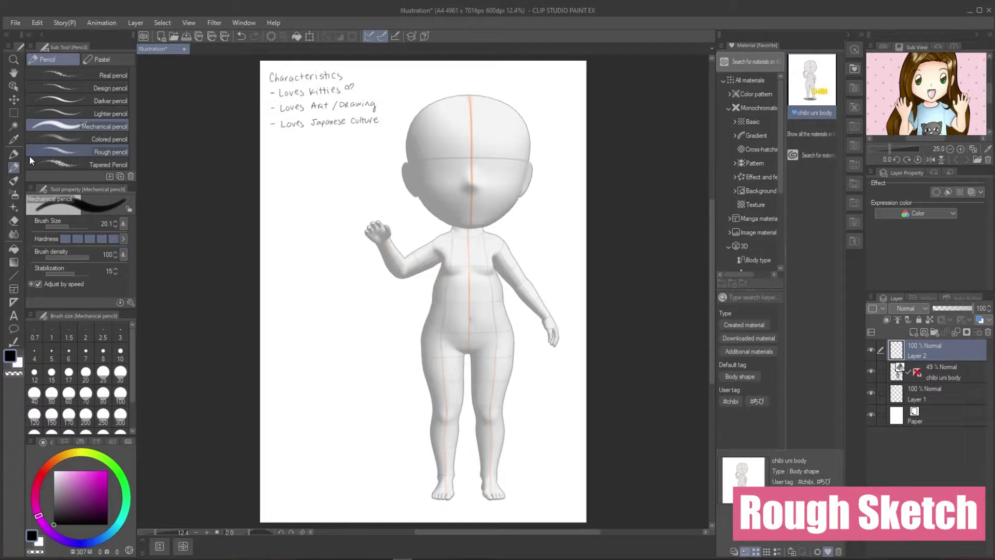
{"action": "mouse_move", "coordinate": [419, 112]}
{"action": "left_mouse_down"}
{"action": "mouse_move", "coordinate": [406, 148]}
{"action": "mouse_move", "coordinate": [426, 206]}
{"action": "left_mouse_up"}
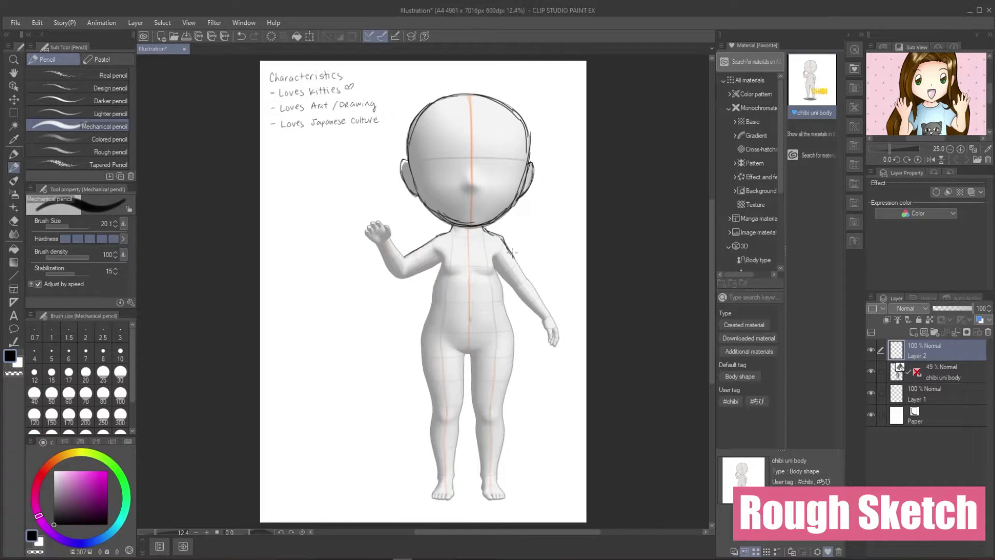
{"action": "left_click_drag", "start_coordinate": [512, 253], "coordinate": [553, 317]}
{"action": "left_click_drag", "start_coordinate": [389, 235], "coordinate": [384, 225]}
{"action": "mouse_move", "coordinate": [479, 481]}
{"action": "left_mouse_down"}
{"action": "mouse_move", "coordinate": [497, 503]}
{"action": "mouse_move", "coordinate": [496, 476]}
{"action": "mouse_move", "coordinate": [492, 499]}
{"action": "left_mouse_up"}
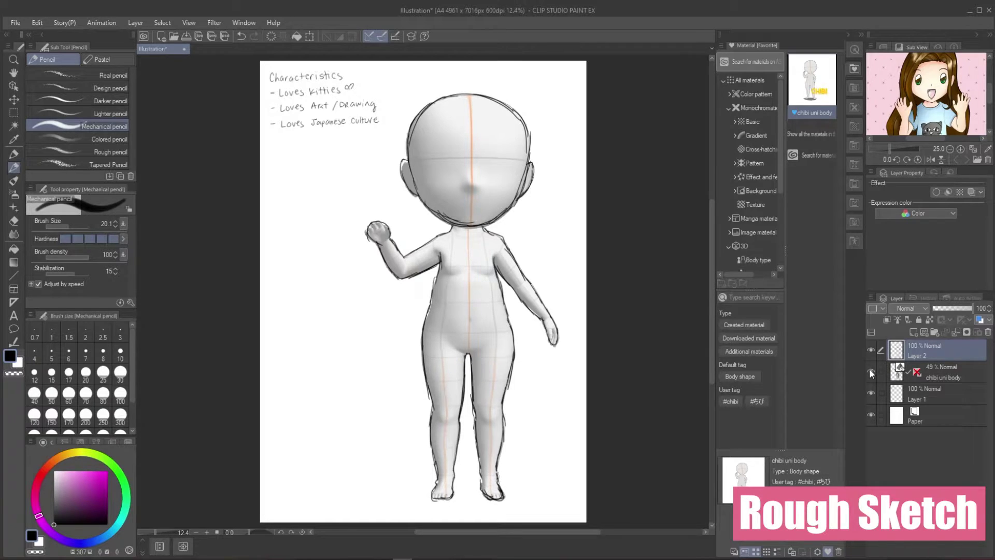
{"action": "left_click_drag", "start_coordinate": [500, 148], "coordinate": [504, 159]}
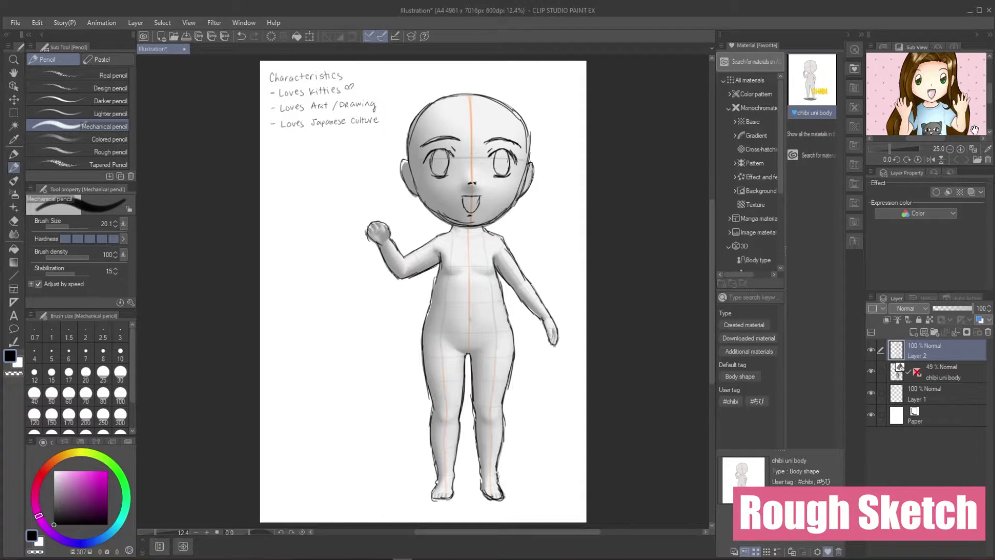
Sketch the parted hairline and long wavy hair flowing past the shoulders, following the reference picture enlarged to 50%
{"action": "left_click", "coordinate": [961, 149]}
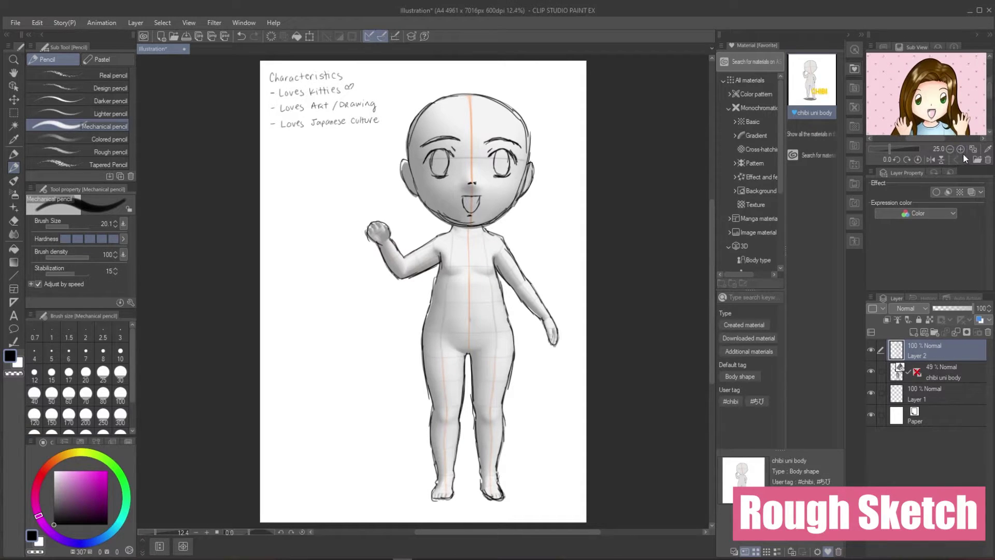
{"action": "left_click_drag", "start_coordinate": [964, 106], "coordinate": [977, 134]}
{"action": "left_click_drag", "start_coordinate": [991, 92], "coordinate": [991, 90]}
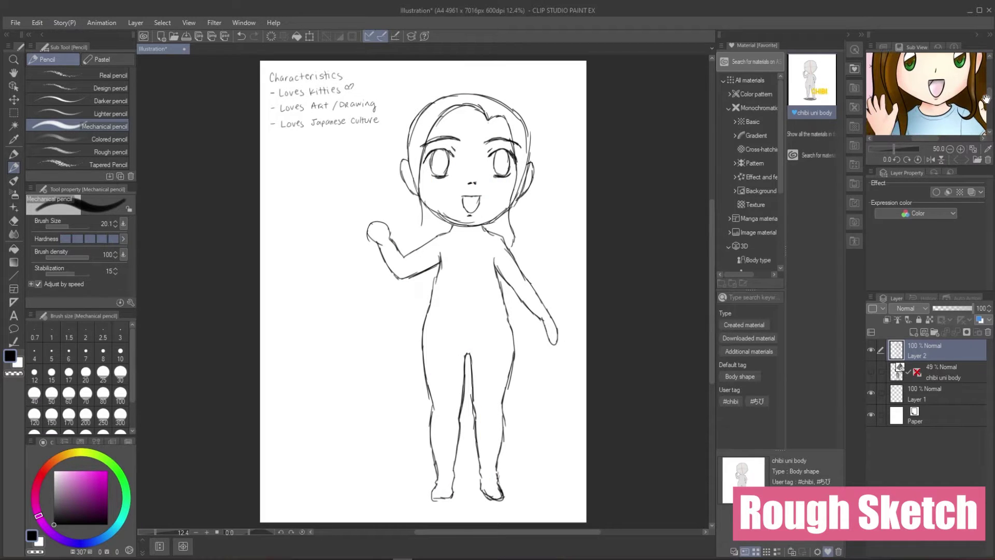
{"action": "left_click_drag", "start_coordinate": [516, 106], "coordinate": [511, 244]}
{"action": "left_click_drag", "start_coordinate": [421, 258], "coordinate": [416, 228]}
{"action": "left_click_drag", "start_coordinate": [420, 121], "coordinate": [407, 262]}
{"action": "left_click_drag", "start_coordinate": [440, 93], "coordinate": [405, 150]}
{"action": "left_click_drag", "start_coordinate": [415, 143], "coordinate": [406, 207]}
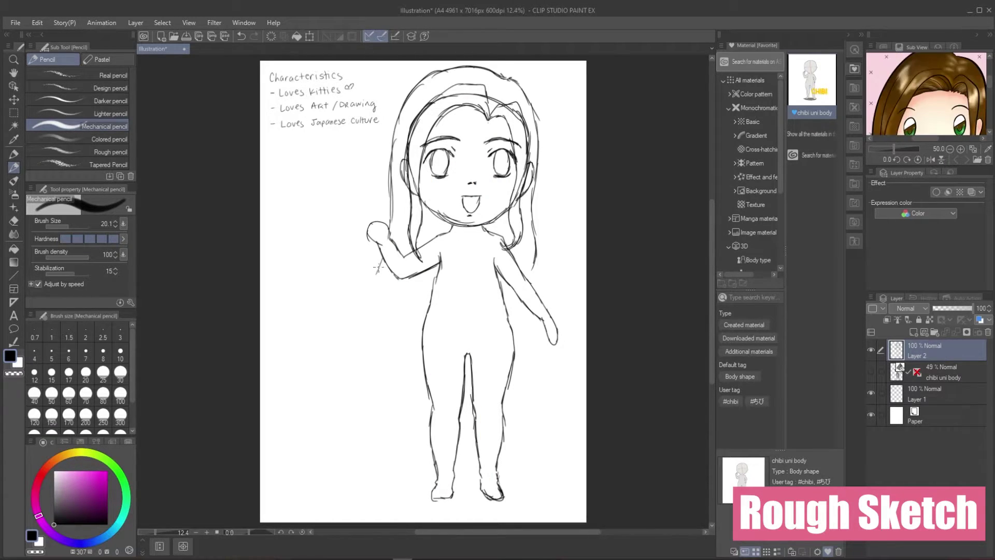
{"action": "left_click_drag", "start_coordinate": [386, 268], "coordinate": [390, 340]}
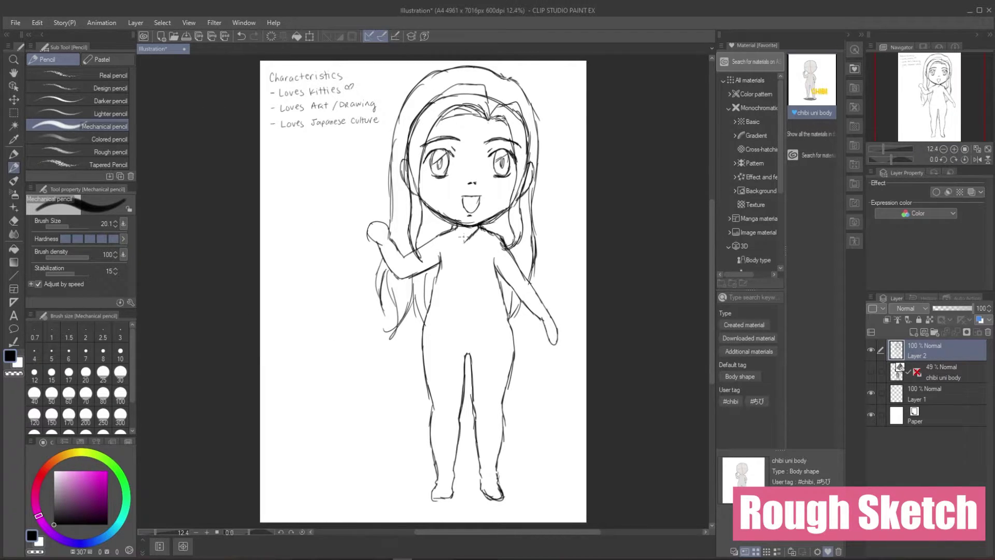
Sketch a crossed kimono collar with a front overlap line and a wide sash around the waist
{"action": "left_click_drag", "start_coordinate": [452, 228], "coordinate": [465, 246]}
{"action": "left_click_drag", "start_coordinate": [484, 226], "coordinate": [460, 268]}
{"action": "mouse_move", "coordinate": [437, 276]}
{"action": "left_mouse_down"}
{"action": "mouse_move", "coordinate": [495, 273]}
{"action": "mouse_move", "coordinate": [433, 291]}
{"action": "mouse_move", "coordinate": [430, 302]}
{"action": "left_mouse_up"}
{"action": "left_click_drag", "start_coordinate": [431, 303], "coordinate": [502, 301]}
{"action": "left_click_drag", "start_coordinate": [496, 275], "coordinate": [503, 300]}
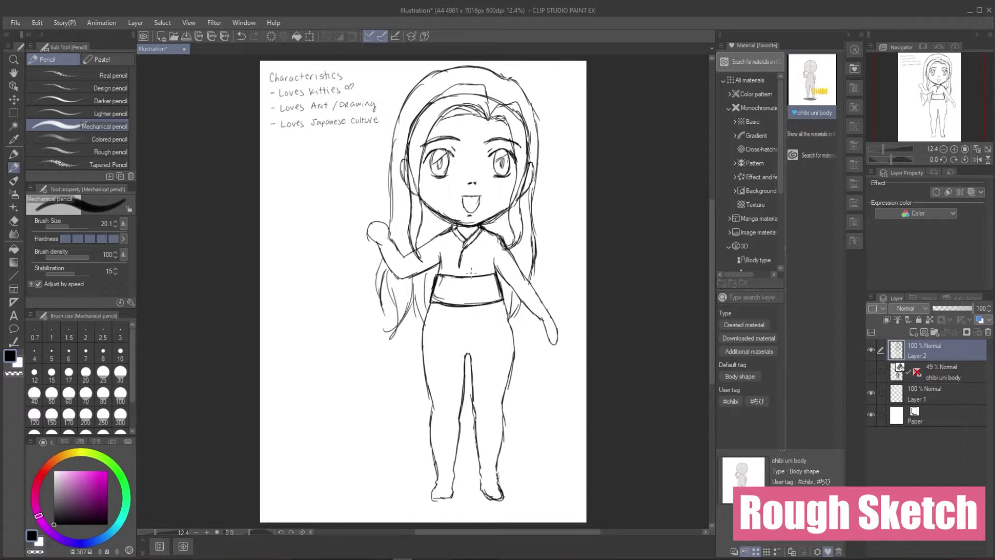
{"action": "left_click_drag", "start_coordinate": [458, 269], "coordinate": [457, 276]}
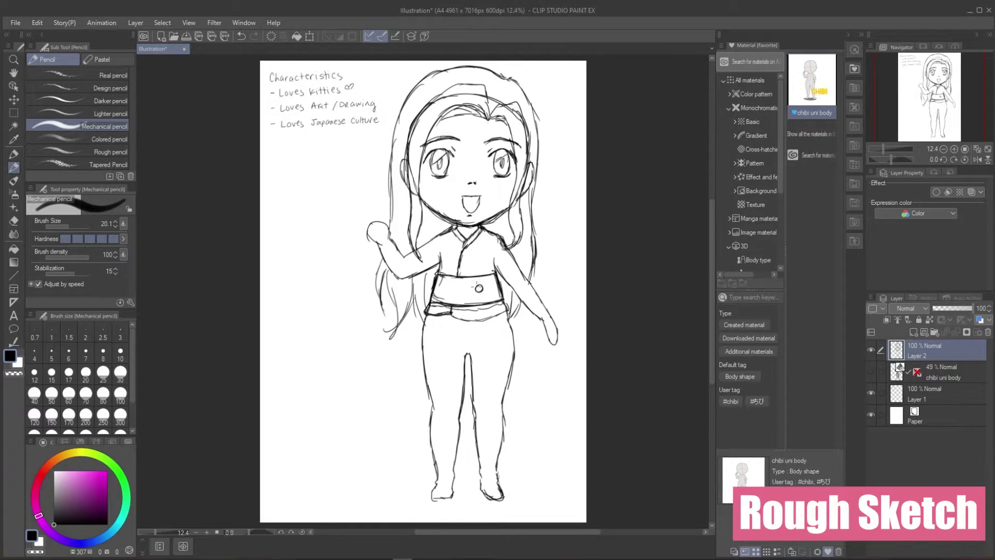
Add a row of small circles and a cord band to the sash, and draw wide hanging sleeves on both arms
{"action": "mouse_move", "coordinate": [476, 287]}
{"action": "left_mouse_down"}
{"action": "mouse_move", "coordinate": [470, 297]}
{"action": "mouse_move", "coordinate": [482, 288]}
{"action": "left_mouse_up"}
{"action": "left_click_drag", "start_coordinate": [473, 290], "coordinate": [434, 289]}
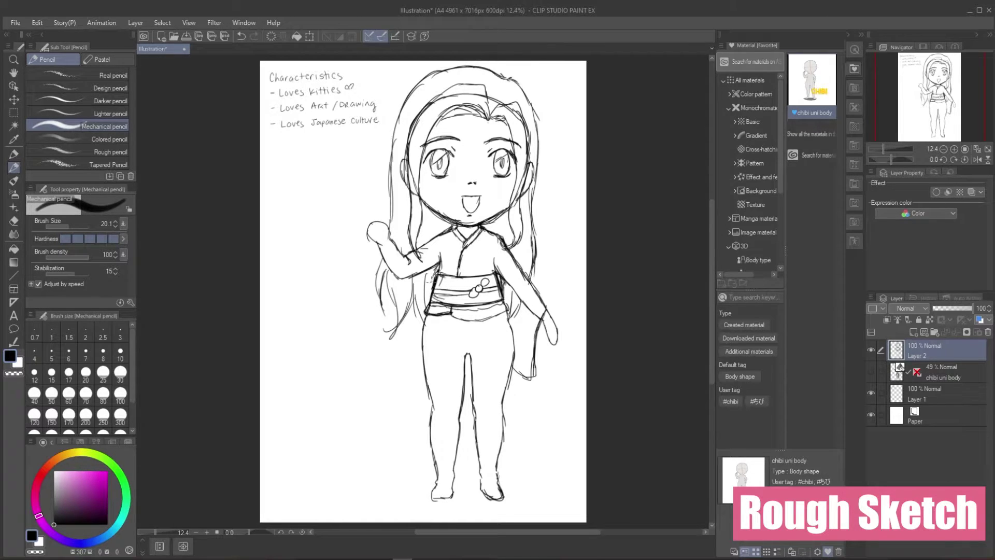
{"action": "left_click_drag", "start_coordinate": [389, 243], "coordinate": [384, 278]}
Draw a flared, pleated short skirt below the sash with a scalloped lace trim along the hem
{"action": "left_click", "coordinate": [14, 168]}
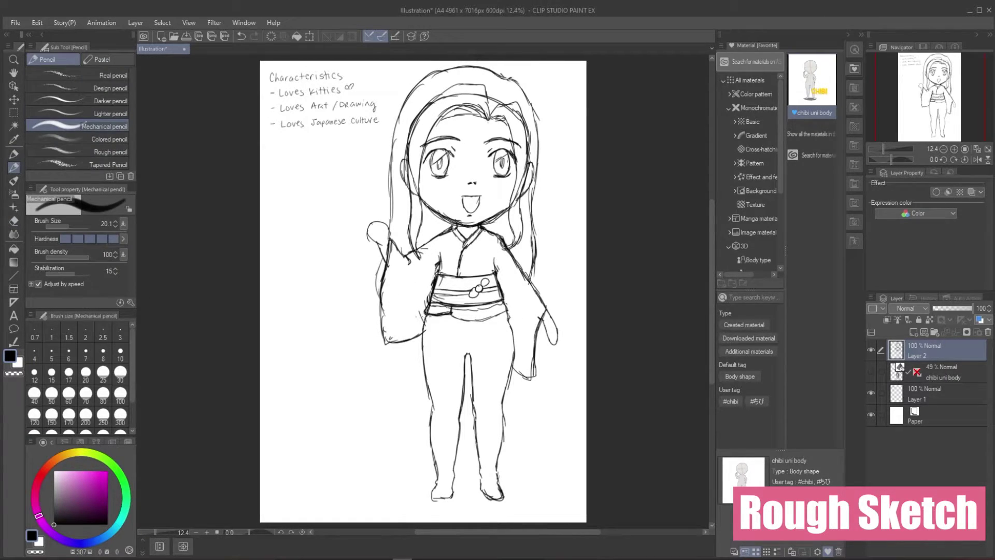
{"action": "mouse_move", "coordinate": [435, 309]}
{"action": "left_mouse_down"}
{"action": "mouse_move", "coordinate": [404, 371]}
{"action": "mouse_move", "coordinate": [480, 386]}
{"action": "left_mouse_up"}
{"action": "left_click_drag", "start_coordinate": [501, 309], "coordinate": [526, 365]}
{"action": "left_click_drag", "start_coordinate": [438, 384], "coordinate": [510, 380]}
{"action": "mouse_move", "coordinate": [404, 370]}
{"action": "left_mouse_down"}
{"action": "mouse_move", "coordinate": [445, 387]}
{"action": "mouse_move", "coordinate": [506, 380]}
{"action": "left_mouse_up"}
Draw knee-high boots with crisscross lacing and rounded toes on both legs
{"action": "left_click_drag", "start_coordinate": [431, 426], "coordinate": [505, 422]}
{"action": "left_click_drag", "start_coordinate": [439, 431], "coordinate": [446, 474]}
{"action": "left_click_drag", "start_coordinate": [434, 489], "coordinate": [455, 498]}
{"action": "left_click_drag", "start_coordinate": [486, 430], "coordinate": [493, 490]}
{"action": "left_click_drag", "start_coordinate": [482, 492], "coordinate": [504, 499]}
Erase the stray lines inside the skirt and sketch a cat-head pouch hanging by a cord from the sash
{"action": "key", "text": "e"}
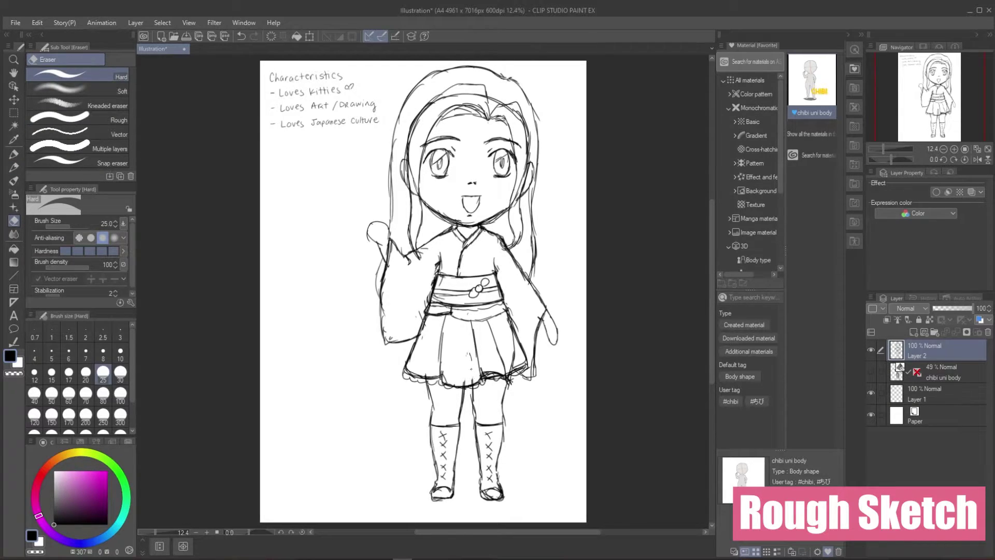
{"action": "left_click_drag", "start_coordinate": [512, 330], "coordinate": [516, 367]}
{"action": "key", "text": "p"}
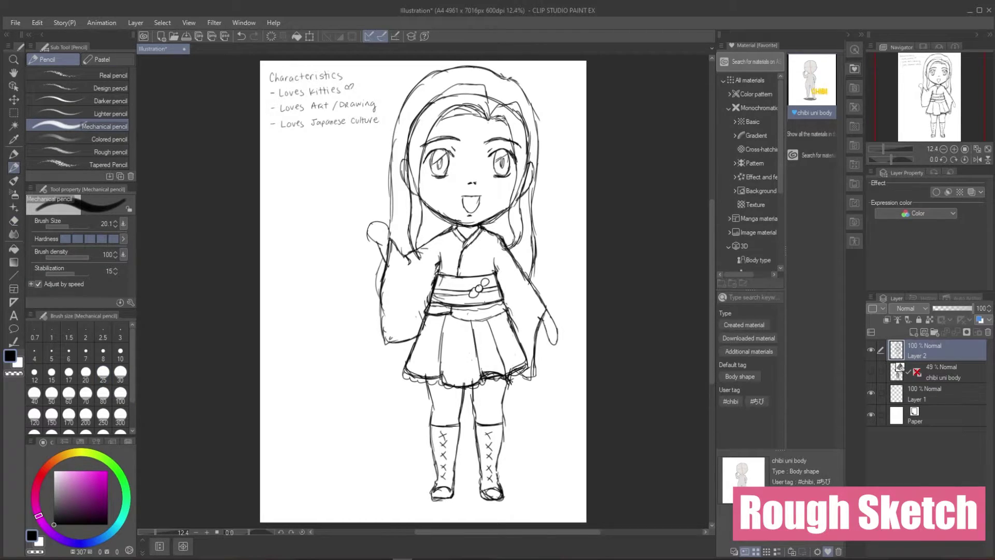
{"action": "mouse_move", "coordinate": [467, 331]}
{"action": "left_mouse_down"}
{"action": "mouse_move", "coordinate": [503, 340]}
{"action": "mouse_move", "coordinate": [504, 319]}
{"action": "mouse_move", "coordinate": [469, 324]}
{"action": "mouse_move", "coordinate": [484, 310]}
{"action": "left_mouse_up"}
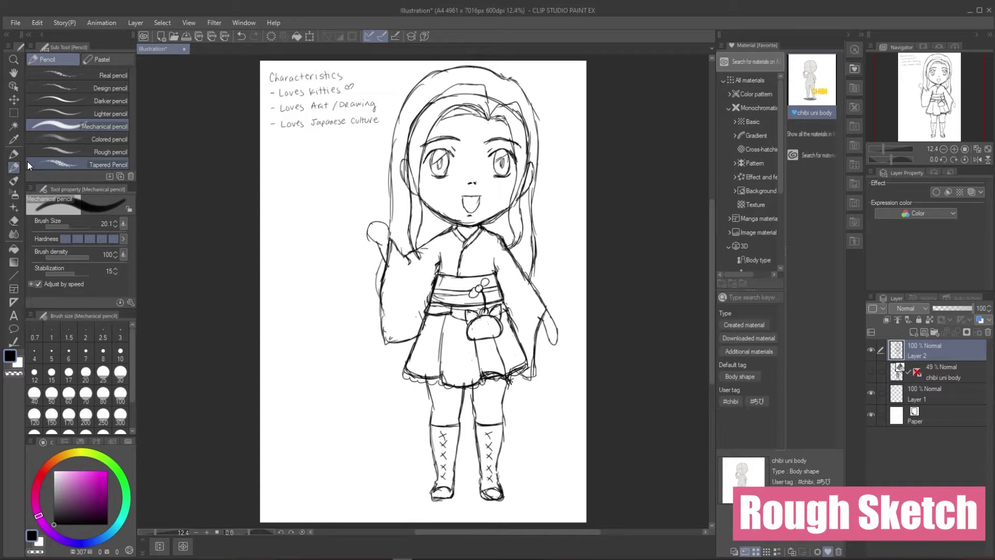
Draw the inner ears and facial features on the cat-head pouch
{"action": "scroll", "coordinate": [532, 355], "scroll_direction": "up", "scroll_amount": 4}
{"action": "left_click_drag", "start_coordinate": [371, 242], "coordinate": [361, 266]}
{"action": "left_click_drag", "start_coordinate": [427, 244], "coordinate": [439, 230]}
{"action": "mouse_move", "coordinate": [373, 286]}
{"action": "left_mouse_down"}
{"action": "mouse_move", "coordinate": [439, 275]}
{"action": "mouse_move", "coordinate": [416, 265]}
{"action": "mouse_move", "coordinate": [407, 291]}
{"action": "mouse_move", "coordinate": [423, 293]}
{"action": "left_mouse_up"}
Add whiskers on both cheeks of the cat-head pouch and small spots on its forehead
{"action": "left_click_drag", "start_coordinate": [391, 288], "coordinate": [375, 286]}
{"action": "left_click_drag", "start_coordinate": [390, 292], "coordinate": [367, 300]}
{"action": "left_click_drag", "start_coordinate": [388, 296], "coordinate": [379, 307]}
{"action": "left_click_drag", "start_coordinate": [422, 285], "coordinate": [442, 280]}
{"action": "left_click_drag", "start_coordinate": [423, 289], "coordinate": [444, 293]}
{"action": "left_click_drag", "start_coordinate": [421, 293], "coordinate": [434, 302]}
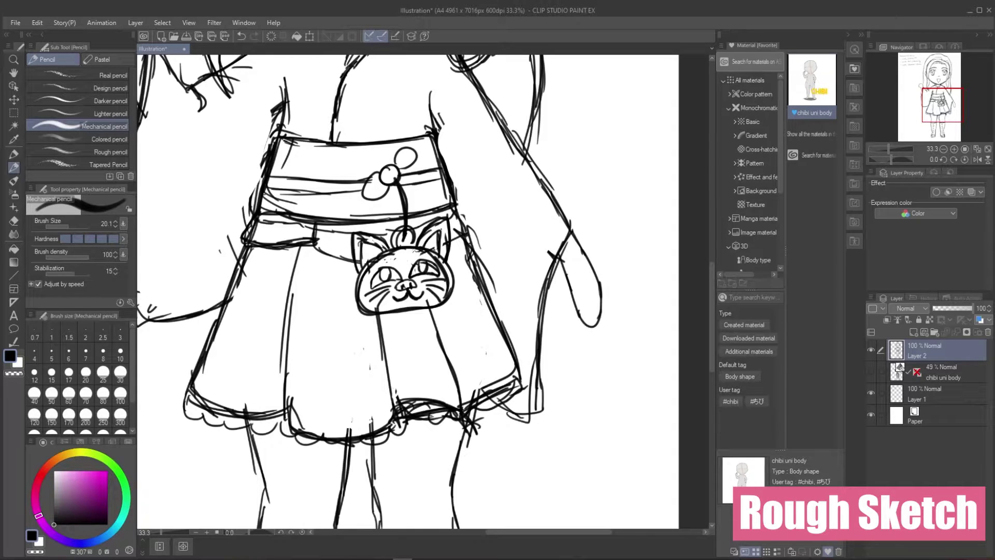
{"action": "left_click_drag", "start_coordinate": [408, 257], "coordinate": [408, 257]}
{"action": "left_click_drag", "start_coordinate": [399, 249], "coordinate": [410, 249]}
{"action": "left_click_drag", "start_coordinate": [710, 331], "coordinate": [710, 330]}
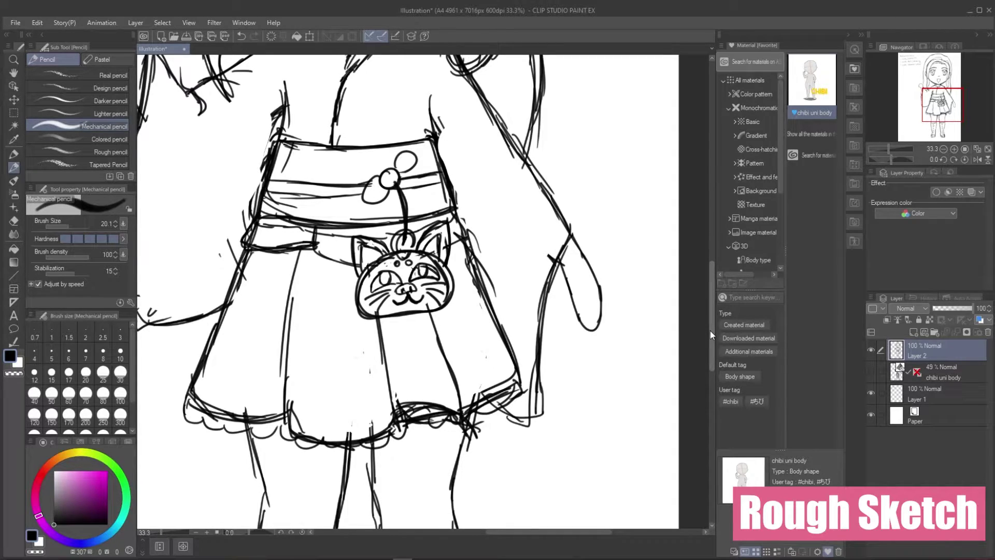
Erase the boxy mouth and redraw it as an open, cat-shaped smile
{"action": "scroll", "coordinate": [718, 319], "scroll_direction": "down", "scroll_amount": 4}
{"action": "key", "text": "e"}
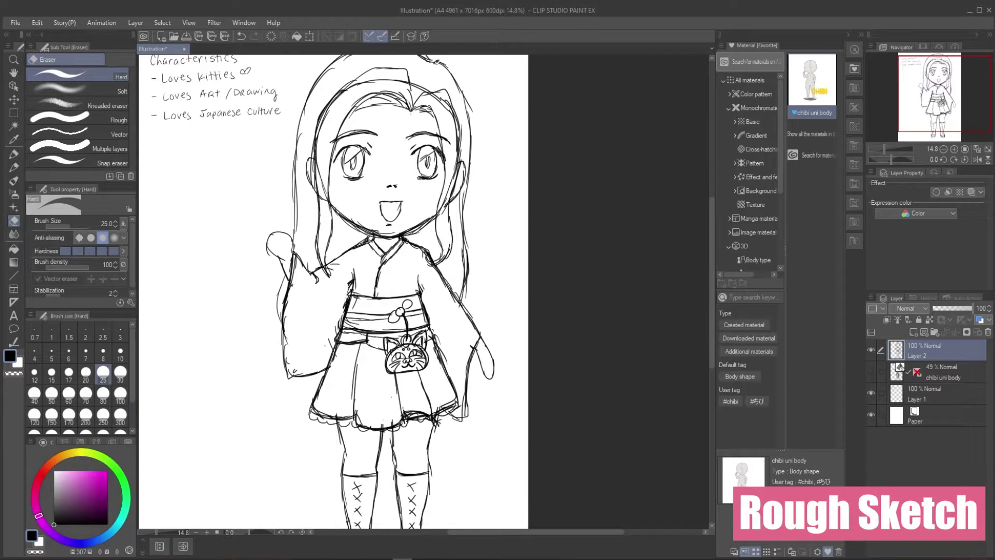
{"action": "key", "text": "p"}
{"action": "mouse_move", "coordinate": [382, 216]}
{"action": "left_mouse_down"}
{"action": "mouse_move", "coordinate": [399, 203]}
{"action": "mouse_move", "coordinate": [376, 202]}
{"action": "mouse_move", "coordinate": [406, 201]}
{"action": "left_mouse_up"}
{"action": "left_click_drag", "start_coordinate": [381, 203], "coordinate": [398, 204]}
Sketch a beret with a small stem on the head, and erase the hair lines inside it with a size 60 eraser
{"action": "scroll", "coordinate": [409, 198], "scroll_direction": "down", "scroll_amount": 1}
{"action": "left_click_drag", "start_coordinate": [588, 531], "coordinate": [564, 531]}
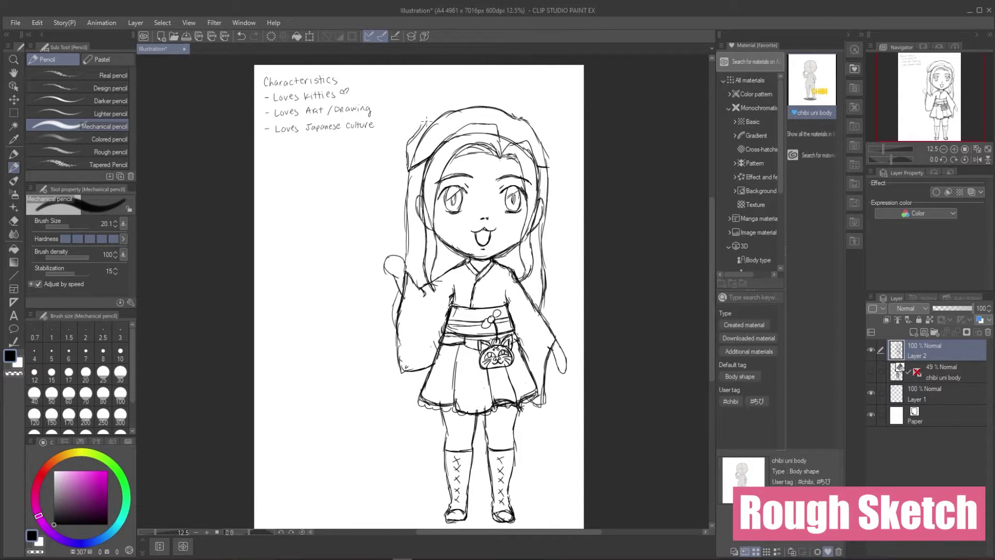
{"action": "left_click_drag", "start_coordinate": [421, 128], "coordinate": [434, 107]}
{"action": "left_click_drag", "start_coordinate": [414, 136], "coordinate": [450, 102]}
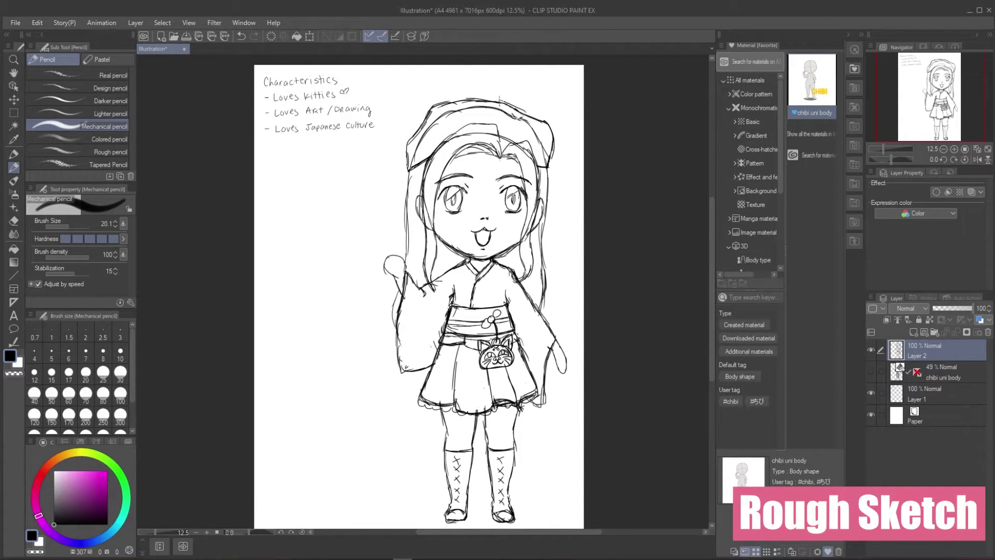
{"action": "left_click_drag", "start_coordinate": [496, 101], "coordinate": [504, 100]}
{"action": "left_click", "coordinate": [14, 220]}
{"action": "left_click", "coordinate": [69, 395]}
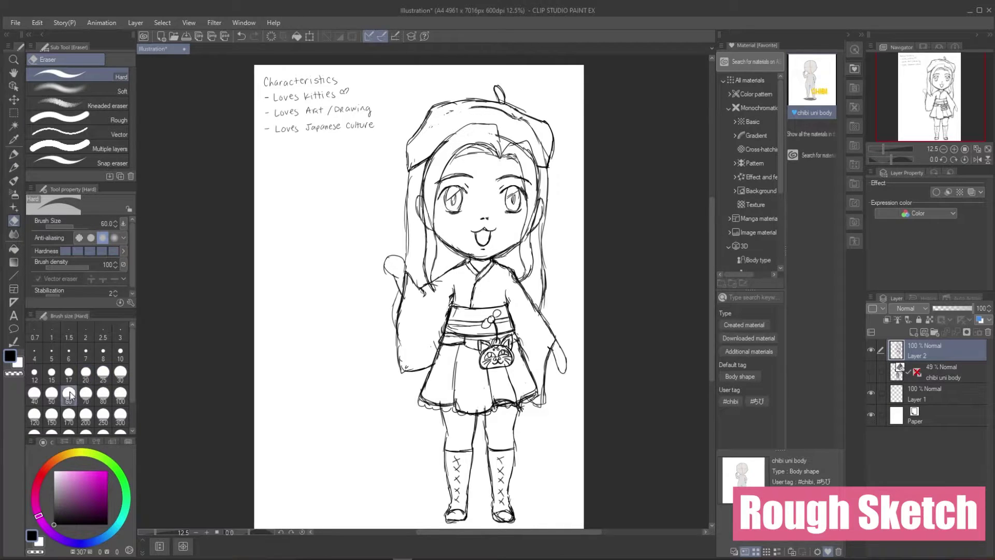
{"action": "left_click_drag", "start_coordinate": [469, 108], "coordinate": [542, 158]}
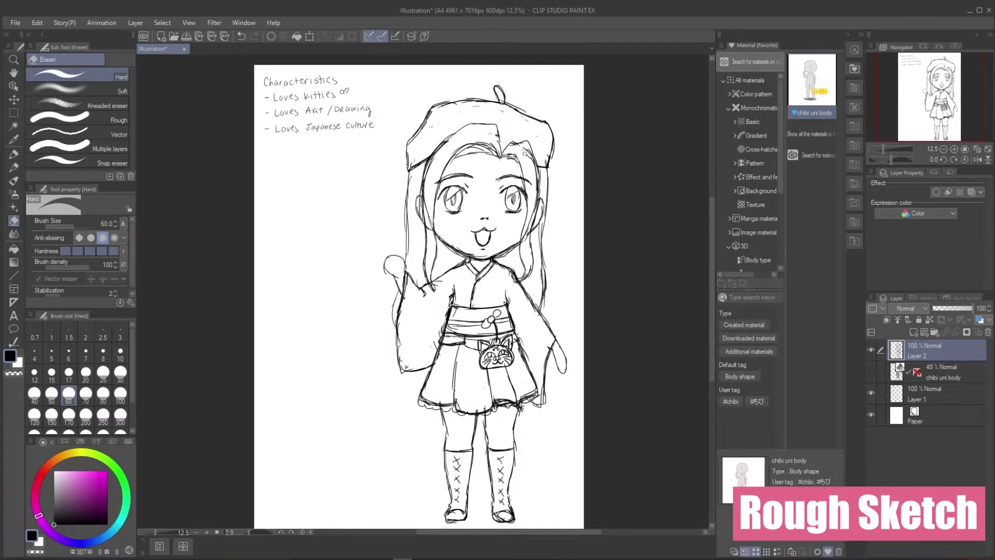
Sketch a slim drawing tool held upright in the raised hand, with fingers gripping it
{"action": "key", "text": "p"}
{"action": "left_click_drag", "start_coordinate": [386, 228], "coordinate": [414, 288]}
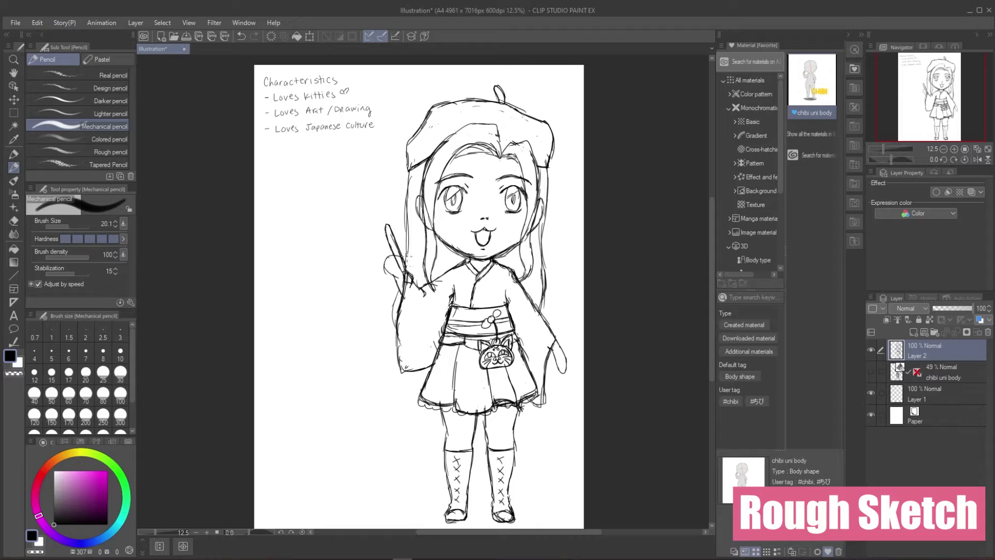
{"action": "mouse_move", "coordinate": [410, 240]}
{"action": "left_mouse_down"}
{"action": "mouse_move", "coordinate": [390, 283]}
{"action": "mouse_move", "coordinate": [394, 344]}
{"action": "mouse_move", "coordinate": [410, 261]}
{"action": "mouse_move", "coordinate": [401, 266]}
{"action": "mouse_move", "coordinate": [408, 289]}
{"action": "left_mouse_up"}
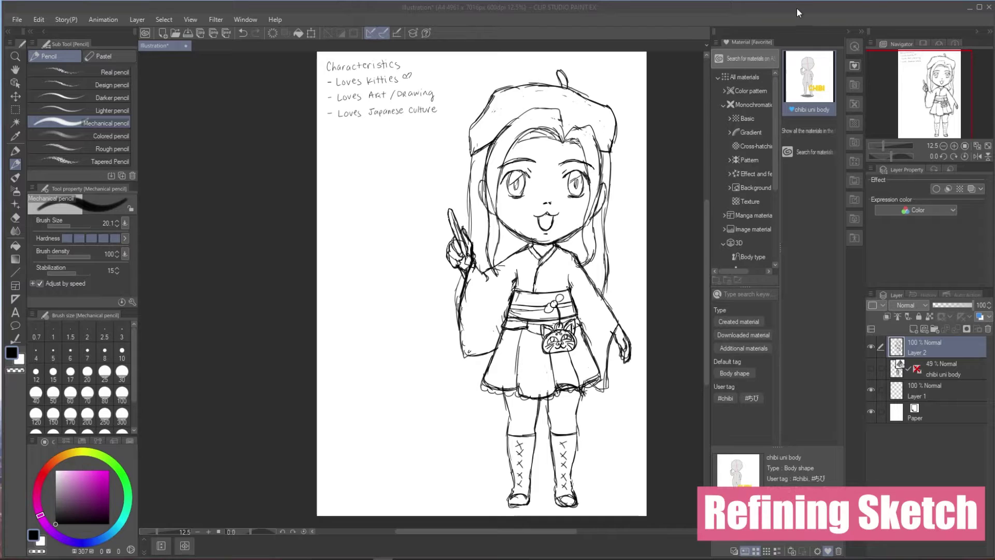
Collapse the material palette to enlarge the canvas area, and frame the character's head
{"action": "left_click", "coordinate": [848, 32]}
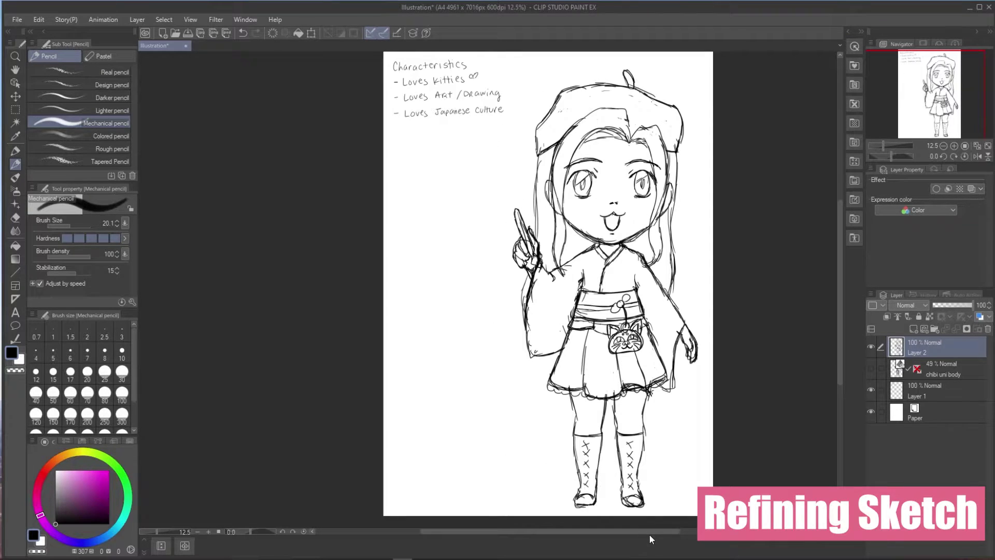
{"action": "scroll", "coordinate": [654, 534], "scroll_direction": "up", "scroll_amount": 4}
{"action": "left_click_drag", "start_coordinate": [840, 301], "coordinate": [824, 217]}
{"action": "scroll", "coordinate": [823, 217], "scroll_direction": "up", "scroll_amount": 2}
Add a new layer above the rough sketch and lower Layer 2's opacity to 45%
{"action": "left_click", "coordinate": [915, 328]}
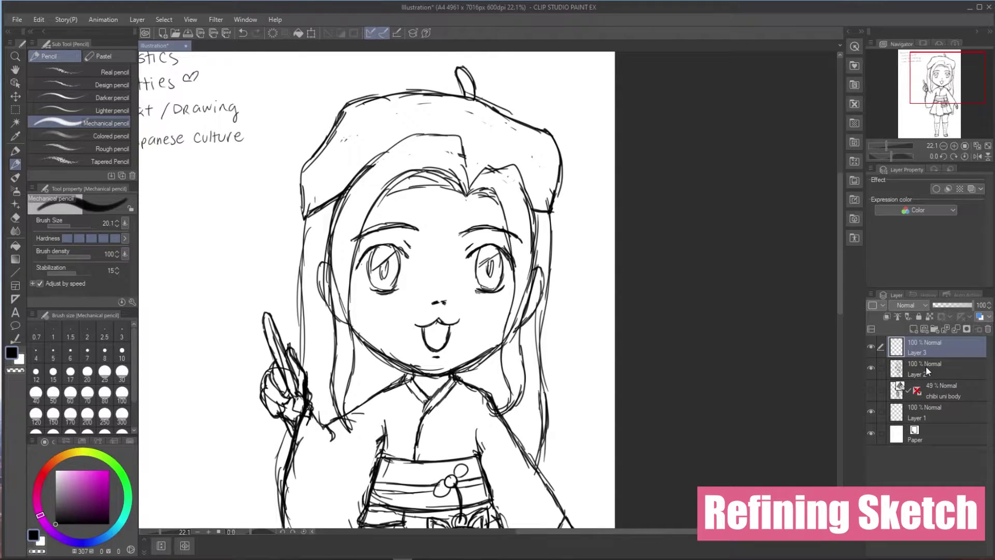
{"action": "left_click", "coordinate": [926, 366]}
{"action": "left_click_drag", "start_coordinate": [970, 310], "coordinate": [953, 312]}
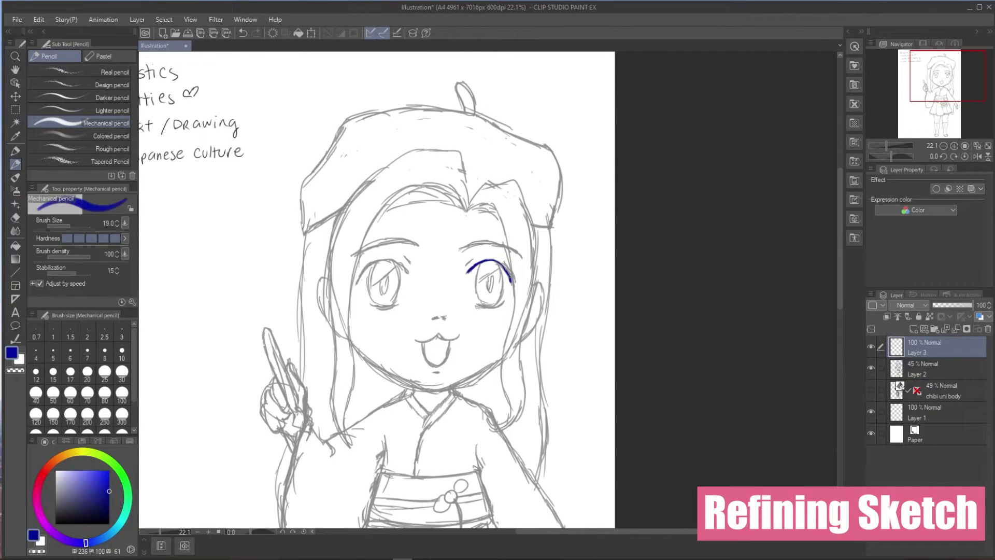
Trace both eyes in dark blue with the mechanical pencil at size 19, and adjust one eye with a lasso selection and transform
{"action": "left_click_drag", "start_coordinate": [492, 263], "coordinate": [504, 293]}
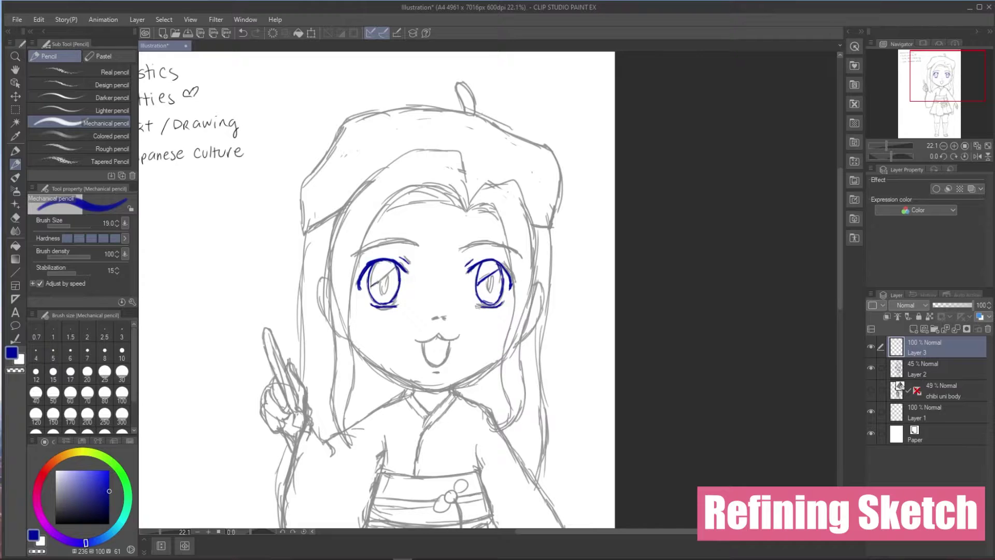
{"action": "key", "text": "m"}
{"action": "mouse_move", "coordinate": [411, 242]}
{"action": "left_mouse_down"}
{"action": "mouse_move", "coordinate": [342, 283]}
{"action": "mouse_move", "coordinate": [469, 313]}
{"action": "mouse_move", "coordinate": [413, 242]}
{"action": "left_mouse_up"}
{"action": "key", "text": "ctrl+t"}
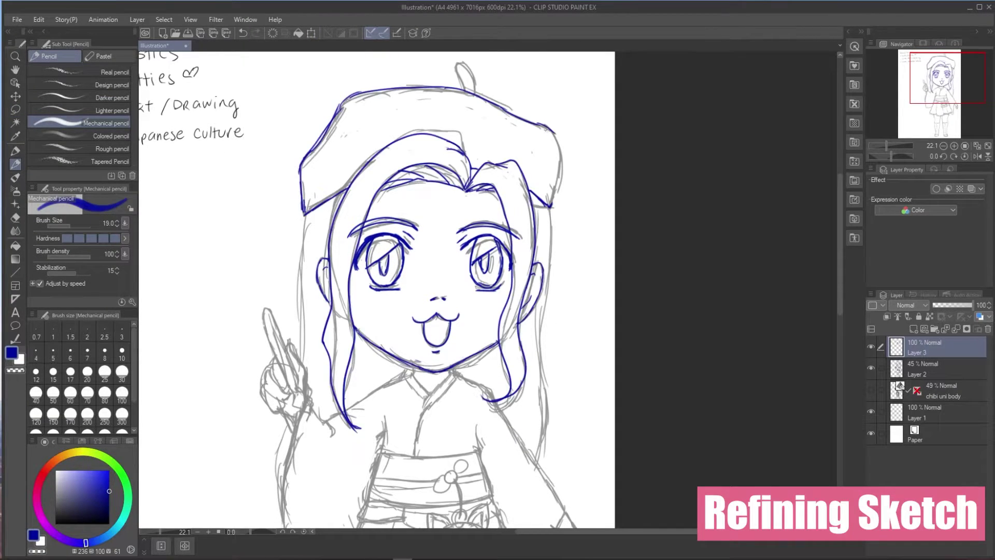
Trace the beret's side edge and stem and the raised arm's hanging sleeve in dark blue
{"action": "left_click_drag", "start_coordinate": [545, 129], "coordinate": [551, 207]}
{"action": "left_click_drag", "start_coordinate": [459, 85], "coordinate": [475, 95]}
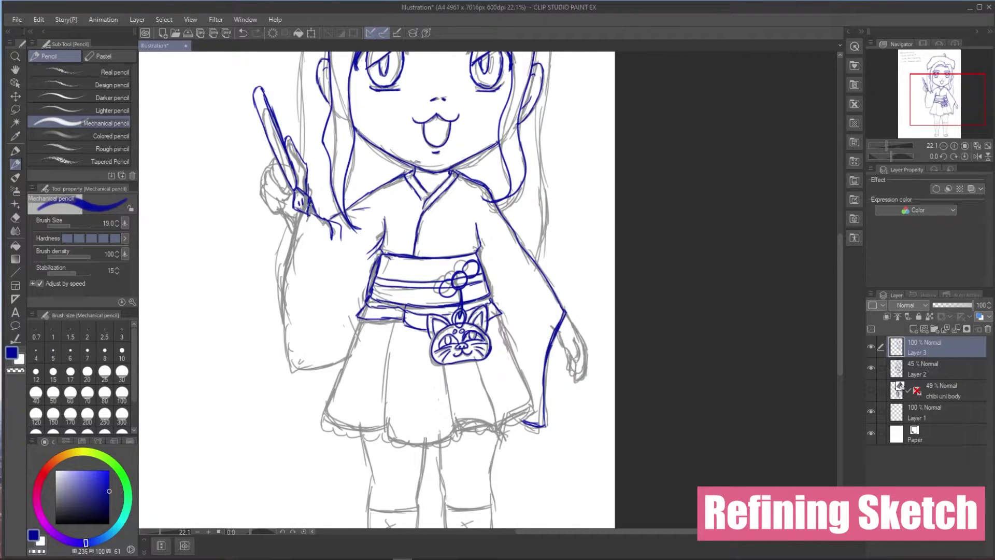
{"action": "left_click_drag", "start_coordinate": [300, 220], "coordinate": [297, 364]}
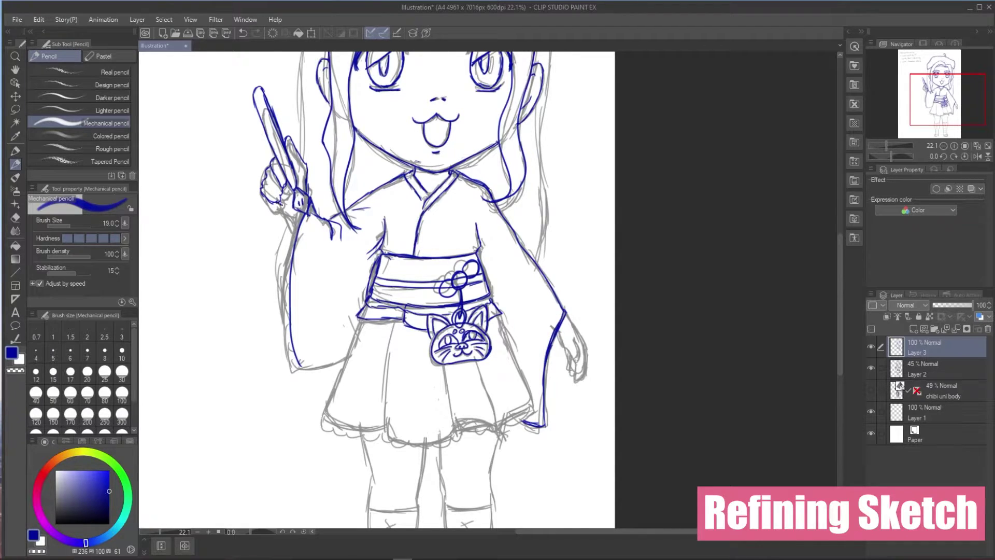
Hide the rough sketch on Layer 2 so only the blue refined lines of the character show
{"action": "scroll", "coordinate": [824, 278], "scroll_direction": "up", "scroll_amount": 3}
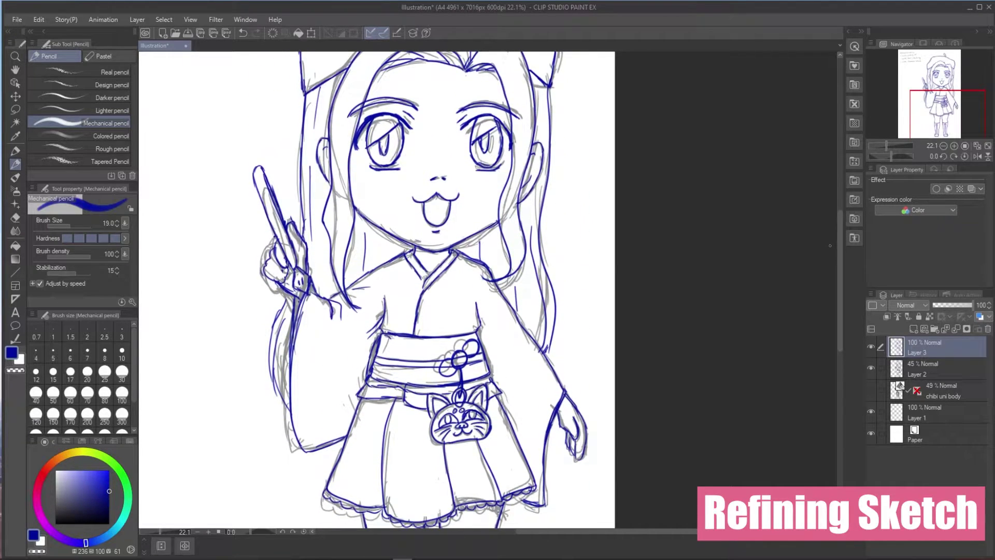
{"action": "left_click", "coordinate": [871, 368]}
{"action": "scroll", "coordinate": [620, 276], "scroll_direction": "down", "scroll_amount": 4}
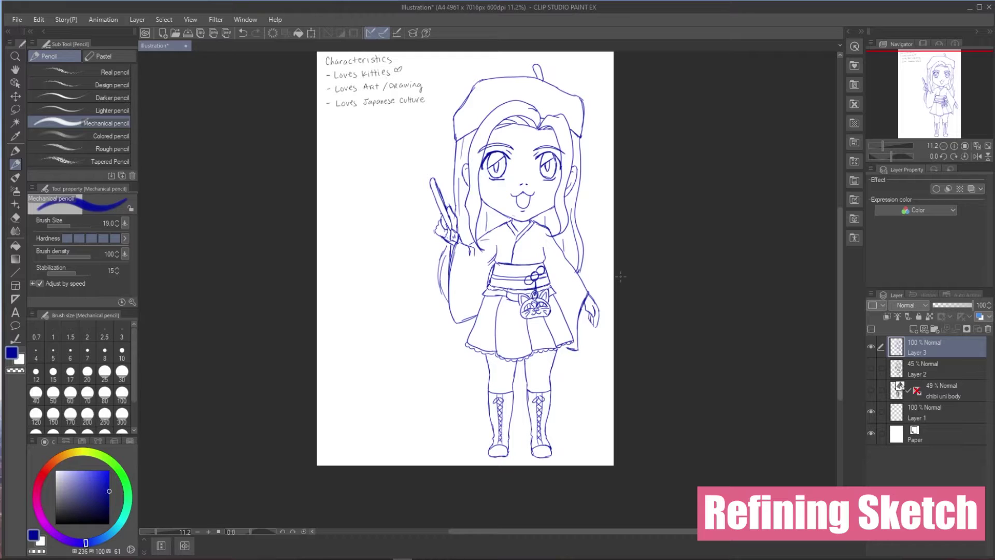
{"action": "scroll", "coordinate": [600, 185], "scroll_direction": "up", "scroll_amount": 4}
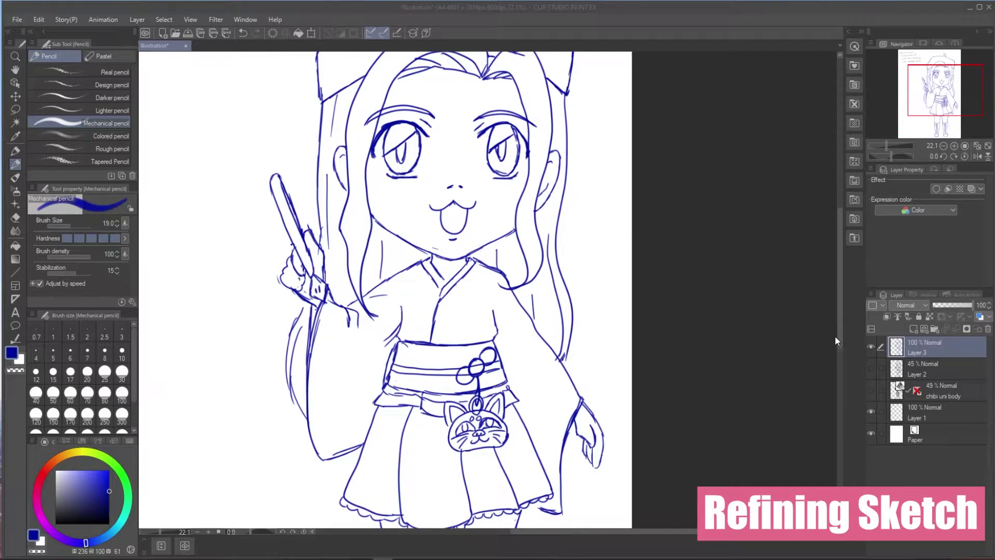
{"action": "left_click_drag", "start_coordinate": [840, 339], "coordinate": [839, 314]}
{"action": "scroll", "coordinate": [389, 151], "scroll_direction": "up", "scroll_amount": 1}
{"action": "key", "text": "m"}
{"action": "mouse_move", "coordinate": [537, 219]}
{"action": "left_mouse_down"}
{"action": "mouse_move", "coordinate": [497, 209]}
{"action": "mouse_move", "coordinate": [482, 222]}
{"action": "mouse_move", "coordinate": [487, 265]}
{"action": "mouse_move", "coordinate": [524, 282]}
{"action": "mouse_move", "coordinate": [540, 269]}
{"action": "mouse_move", "coordinate": [536, 217]}
{"action": "left_mouse_up"}
{"action": "key", "text": "ctrl+t"}
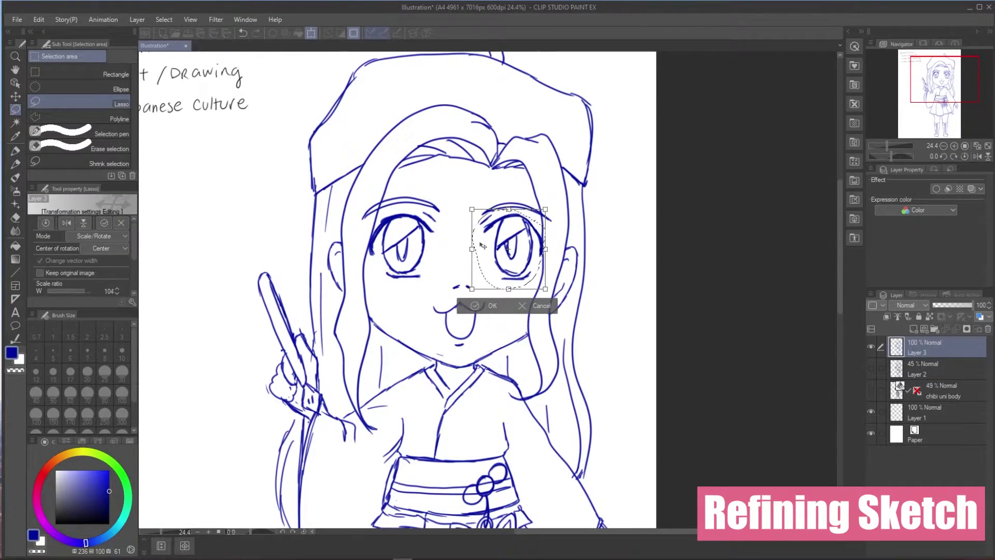
{"action": "left_click", "coordinate": [540, 306]}
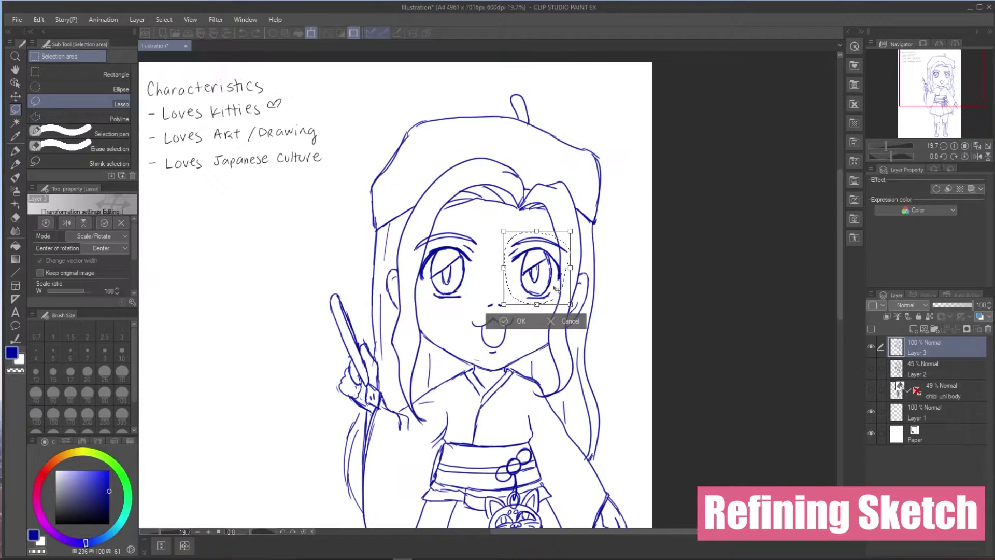
Nudge the lassoed eye and eyebrow slightly toward the nose, apply the transform and clear the selection
{"action": "left_click_drag", "start_coordinate": [566, 279], "coordinate": [563, 279]}
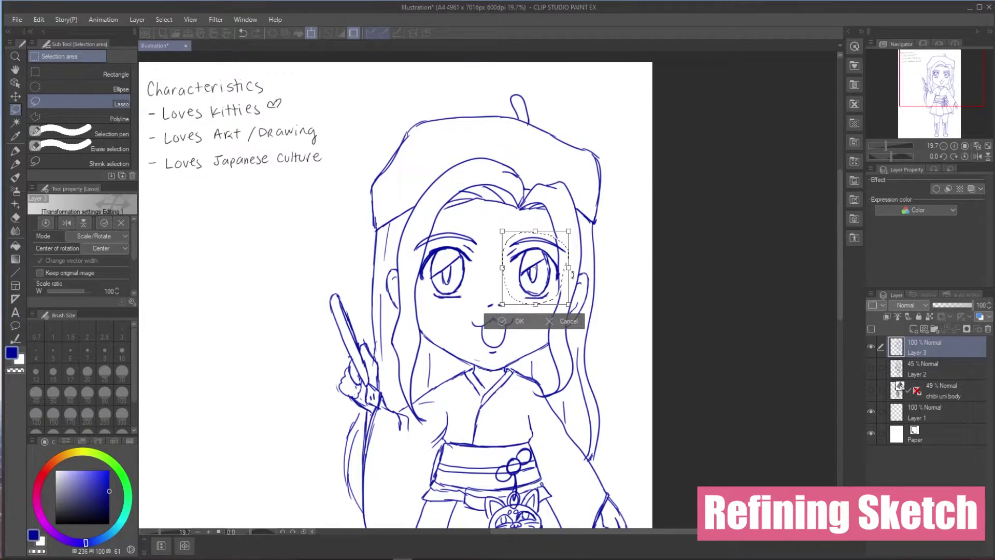
{"action": "left_click_drag", "start_coordinate": [548, 300], "coordinate": [548, 299]}
{"action": "left_click", "coordinate": [519, 321]}
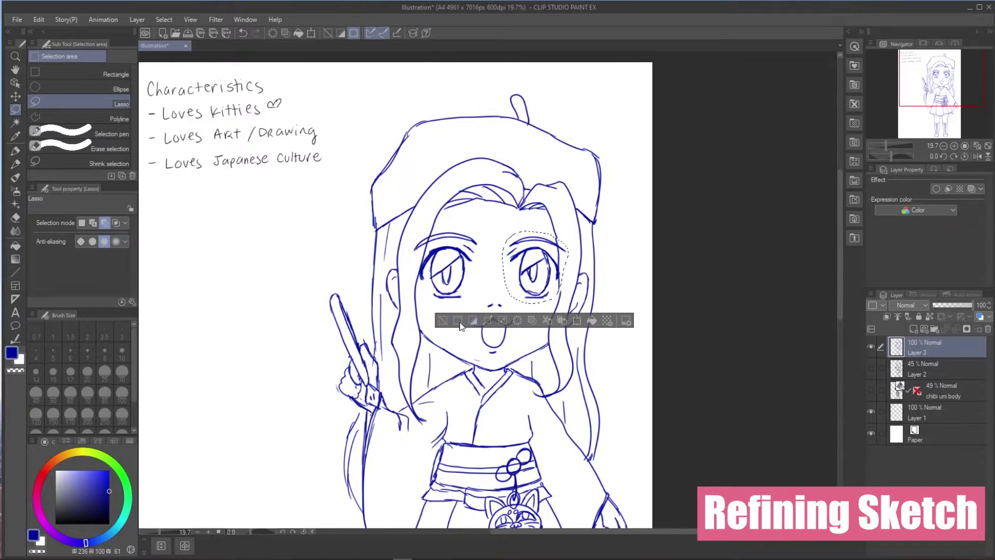
{"action": "left_click", "coordinate": [444, 320]}
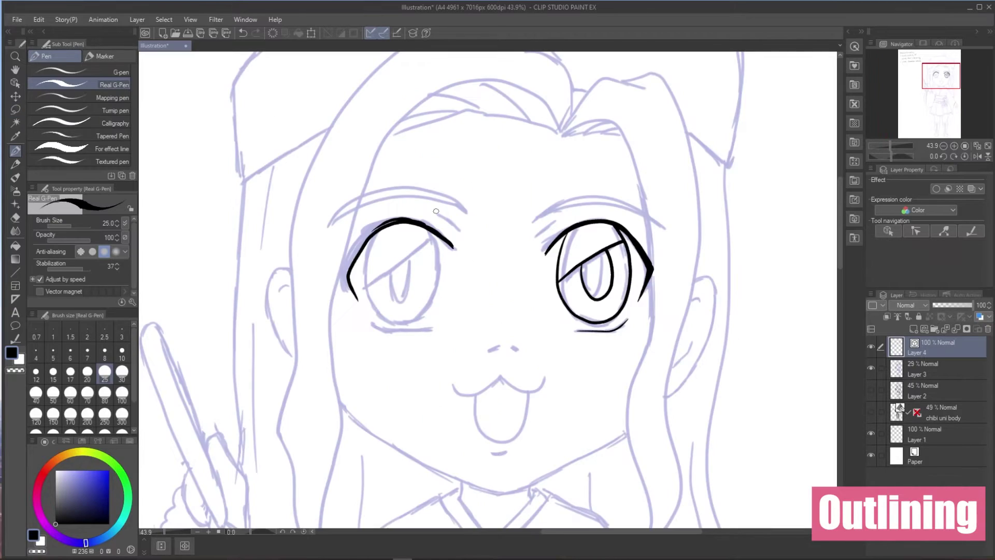
Undo the last lash strokes, then ink the upper lash line again and the mouth with the Real G-Pen at size 25
{"action": "left_click", "coordinate": [243, 33]}
{"action": "left_click", "coordinate": [243, 33]}
{"action": "mouse_move", "coordinate": [436, 232]}
{"action": "left_mouse_down"}
{"action": "mouse_move", "coordinate": [382, 224]}
{"action": "mouse_move", "coordinate": [343, 268]}
{"action": "mouse_move", "coordinate": [357, 295]}
{"action": "left_mouse_up"}
{"action": "mouse_move", "coordinate": [469, 392]}
{"action": "left_mouse_down"}
{"action": "mouse_move", "coordinate": [482, 431]}
{"action": "mouse_move", "coordinate": [519, 430]}
{"action": "mouse_move", "coordinate": [532, 390]}
{"action": "left_mouse_up"}
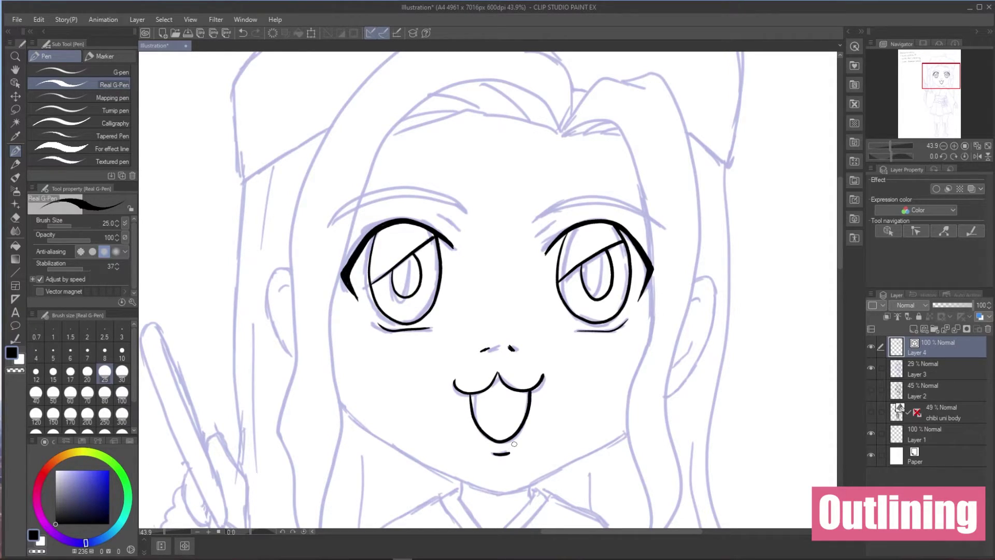
Ink the jawline from both cheeks to the chin, replacing the last misplaced stroke
{"action": "left_click_drag", "start_coordinate": [395, 340], "coordinate": [493, 398]}
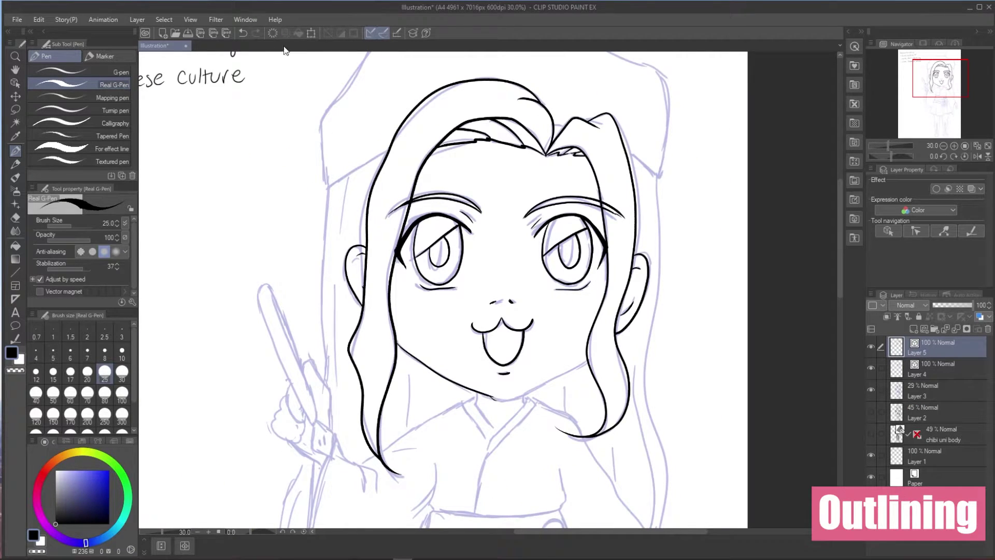
{"action": "key", "text": "ctrl+z"}
{"action": "left_click_drag", "start_coordinate": [516, 399], "coordinate": [567, 371]}
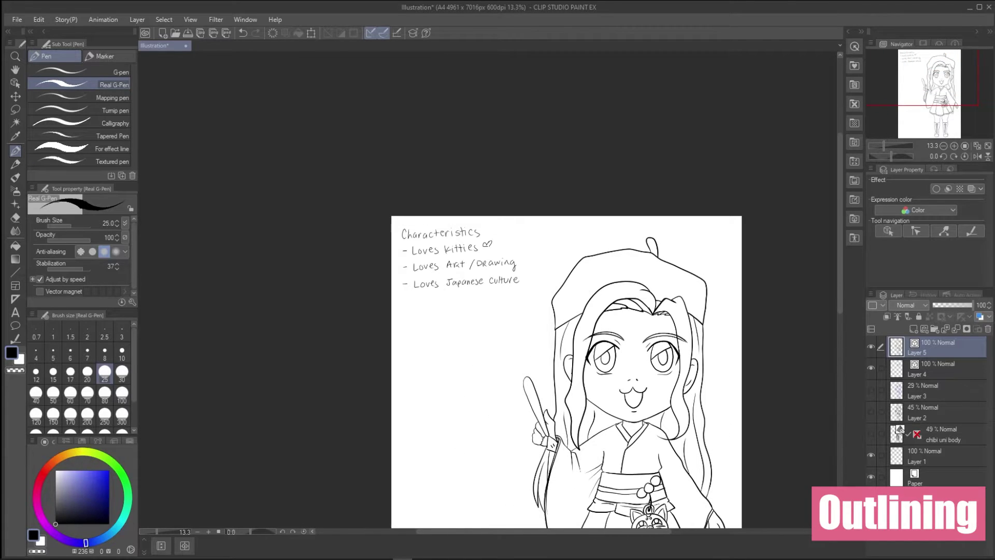
Erase the stray line ends around the raised hand with the size 7 vector eraser and redraw the sleeve edge at the wrist
{"action": "left_click_drag", "start_coordinate": [842, 298], "coordinate": [841, 330]}
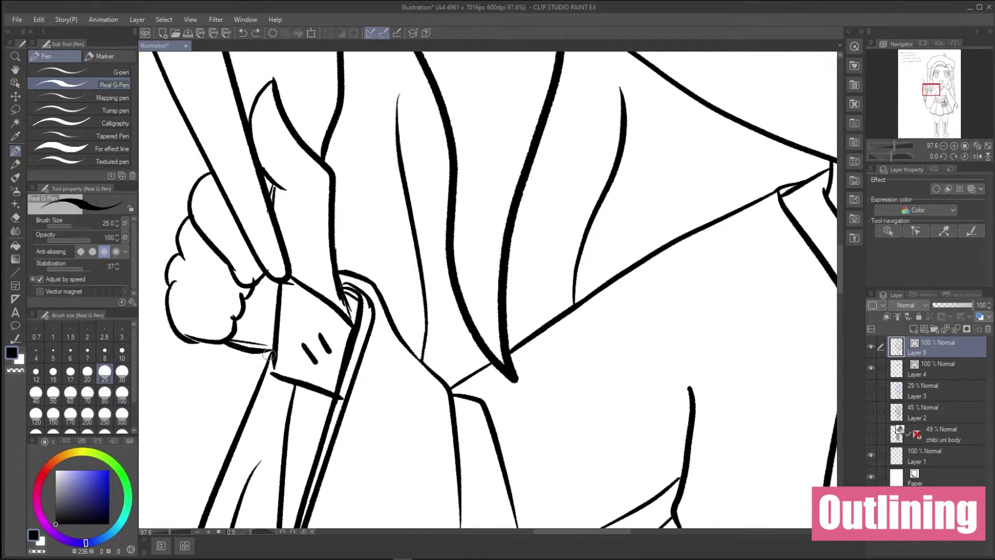
{"action": "left_click", "coordinate": [16, 217]}
{"action": "left_click_drag", "start_coordinate": [260, 342], "coordinate": [231, 343]}
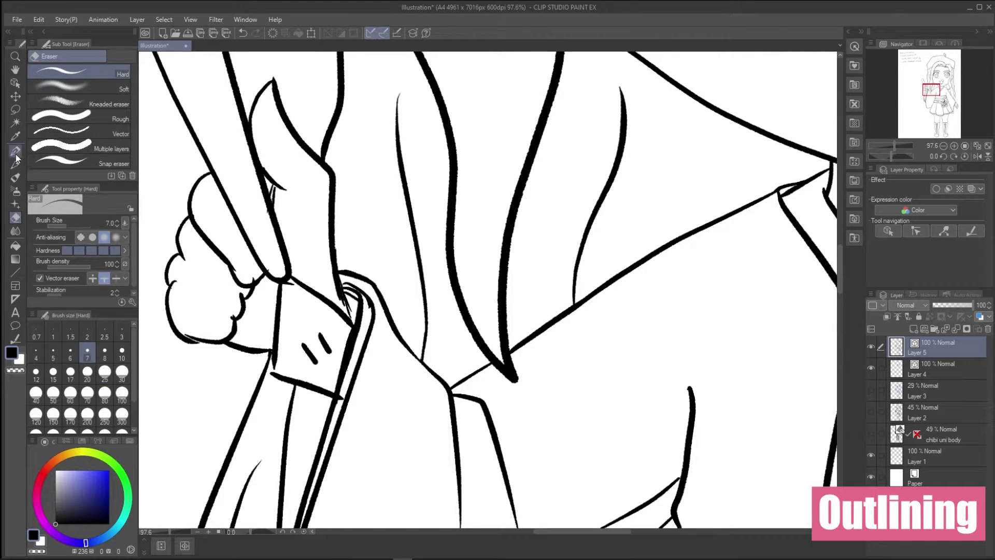
{"action": "key", "text": "p"}
{"action": "key", "text": "e"}
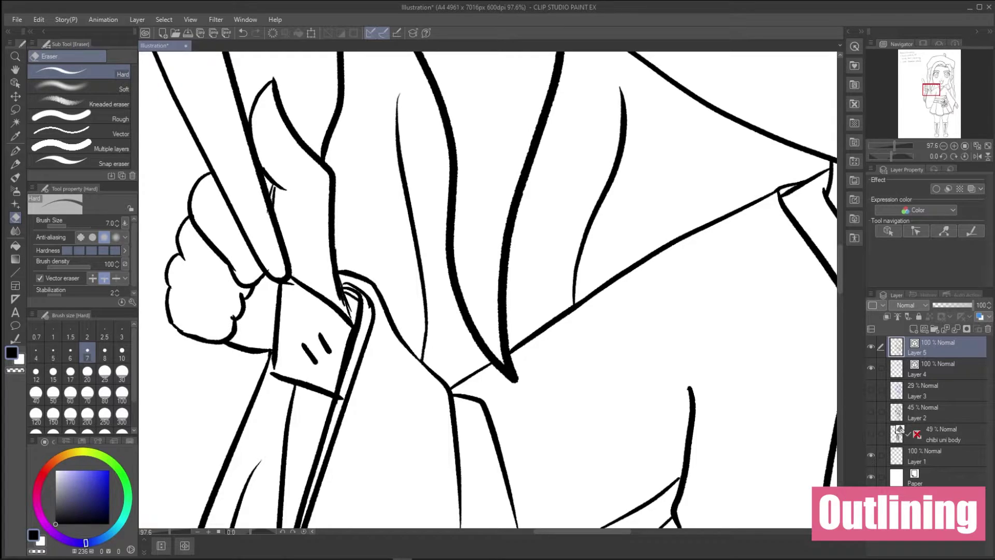
{"action": "key", "text": "p"}
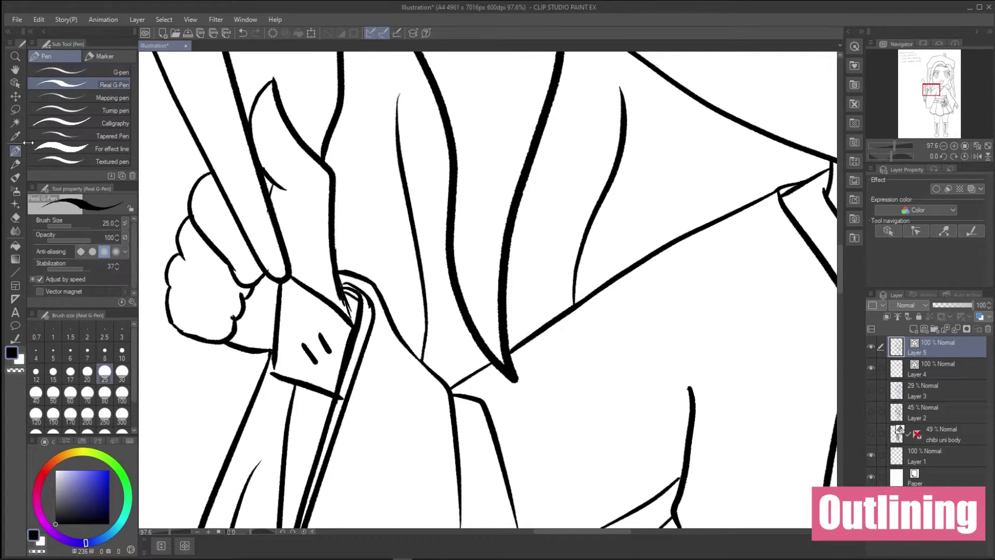
{"action": "left_click_drag", "start_coordinate": [340, 295], "coordinate": [358, 320]}
Thin the outlines of the bangs and beret using Adjust line width set to Narrow 0.8
{"action": "scroll", "coordinate": [590, 349], "scroll_direction": "down", "scroll_amount": 7}
{"action": "left_click", "coordinate": [965, 231]}
{"action": "scroll", "coordinate": [653, 238], "scroll_direction": "up", "scroll_amount": 4}
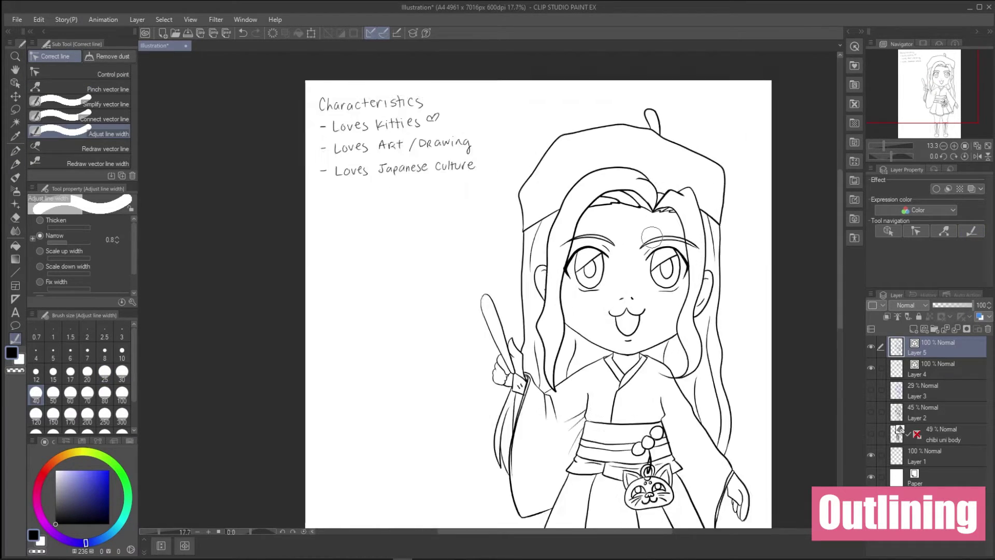
{"action": "mouse_move", "coordinate": [666, 186]}
{"action": "left_mouse_down"}
{"action": "mouse_move", "coordinate": [608, 150]}
{"action": "mouse_move", "coordinate": [529, 176]}
{"action": "left_mouse_up"}
{"action": "mouse_move", "coordinate": [669, 175]}
{"action": "left_mouse_down"}
{"action": "mouse_move", "coordinate": [698, 140]}
{"action": "mouse_move", "coordinate": [611, 110]}
{"action": "left_mouse_up"}
{"action": "left_click_drag", "start_coordinate": [559, 110], "coordinate": [476, 138]}
{"action": "left_click_drag", "start_coordinate": [542, 181], "coordinate": [513, 206]}
{"action": "left_click_drag", "start_coordinate": [714, 222], "coordinate": [690, 198]}
{"action": "scroll", "coordinate": [704, 217], "scroll_direction": "down", "scroll_amount": 1}
Narrow the line width along the long hair locks framing both sides of the face
{"action": "left_click_drag", "start_coordinate": [696, 377], "coordinate": [696, 377]}
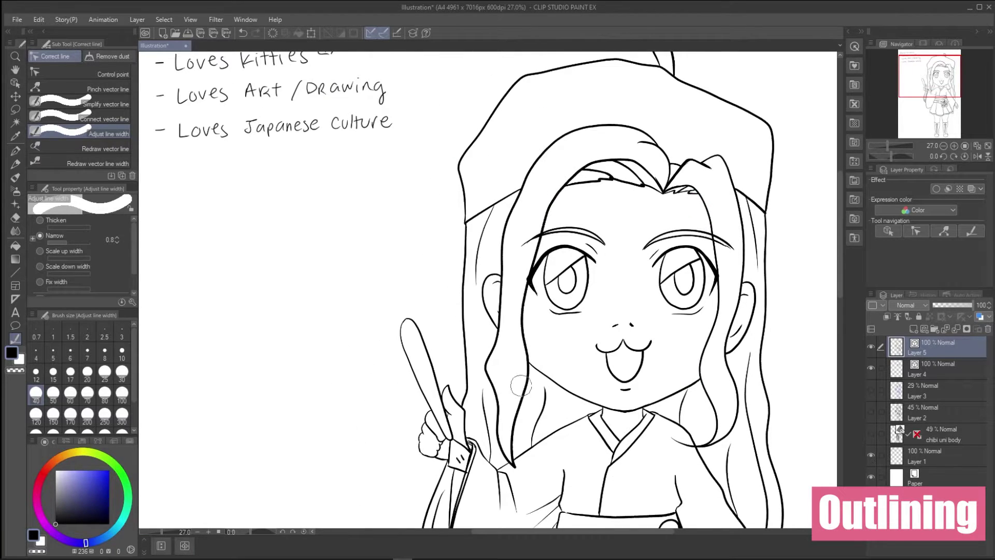
{"action": "left_click_drag", "start_coordinate": [521, 382], "coordinate": [508, 438]}
{"action": "left_click_drag", "start_coordinate": [490, 334], "coordinate": [481, 399]}
{"action": "left_click_drag", "start_coordinate": [519, 414], "coordinate": [522, 383]}
{"action": "left_click_drag", "start_coordinate": [505, 237], "coordinate": [512, 212]}
{"action": "left_click_drag", "start_coordinate": [550, 177], "coordinate": [568, 134]}
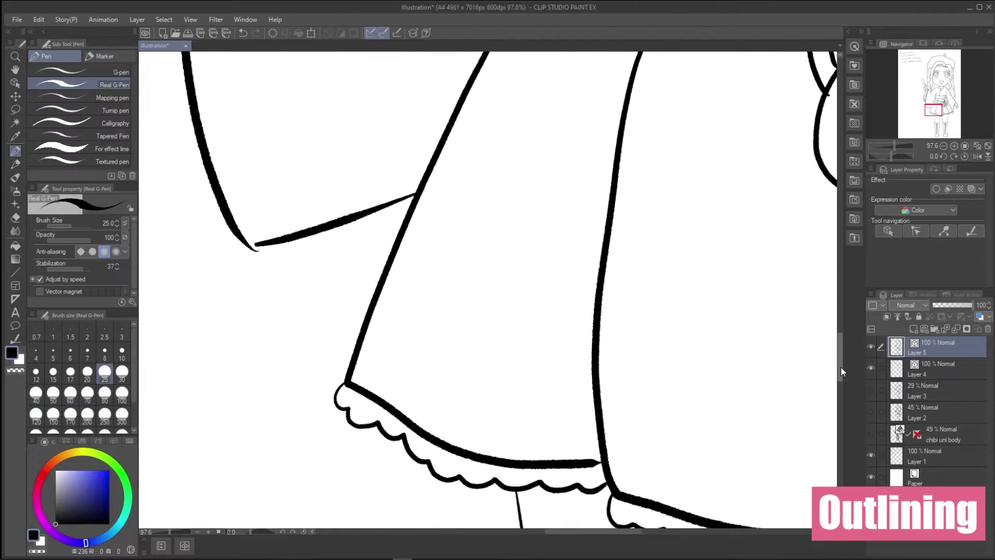
Clean up the line ends on both kimono sleeves, redrawing the lowered sleeve's inner edge and erasing its stray strokes
{"action": "scroll", "coordinate": [304, 301], "scroll_direction": "up", "scroll_amount": 2}
{"action": "key", "text": "e"}
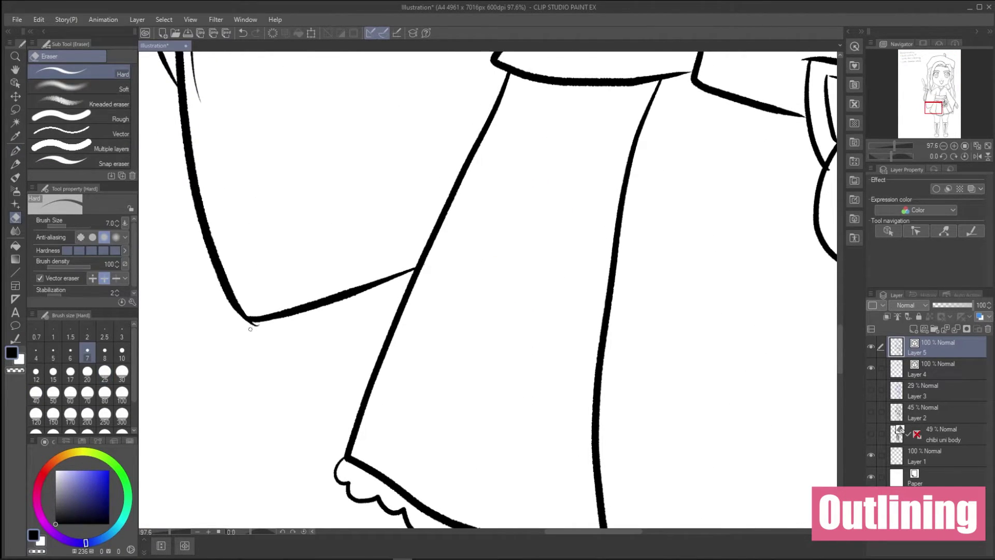
{"action": "key", "text": "p"}
{"action": "mouse_move", "coordinate": [709, 344]}
{"action": "left_mouse_down"}
{"action": "mouse_move", "coordinate": [690, 397]}
{"action": "mouse_move", "coordinate": [708, 372]}
{"action": "left_mouse_up"}
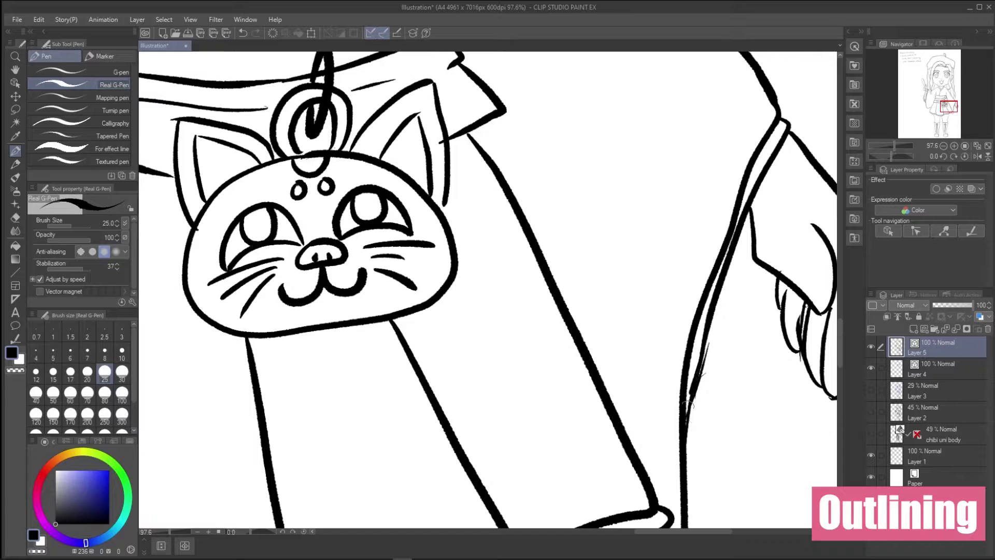
{"action": "key", "text": "e"}
{"action": "left_click_drag", "start_coordinate": [690, 531], "coordinate": [703, 531]}
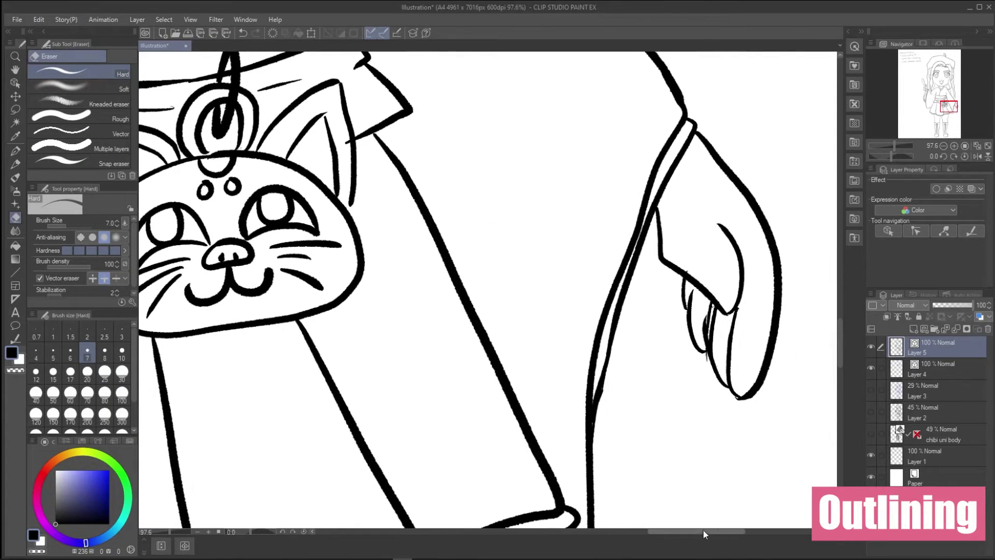
Try to erase the doubled finger line on the lowered hand with the size 7 vector eraser
{"action": "mouse_move", "coordinate": [709, 310]}
{"action": "left_mouse_down"}
{"action": "mouse_move", "coordinate": [706, 340]}
{"action": "mouse_move", "coordinate": [721, 378]}
{"action": "left_mouse_up"}
{"action": "key", "text": "ctrl+z"}
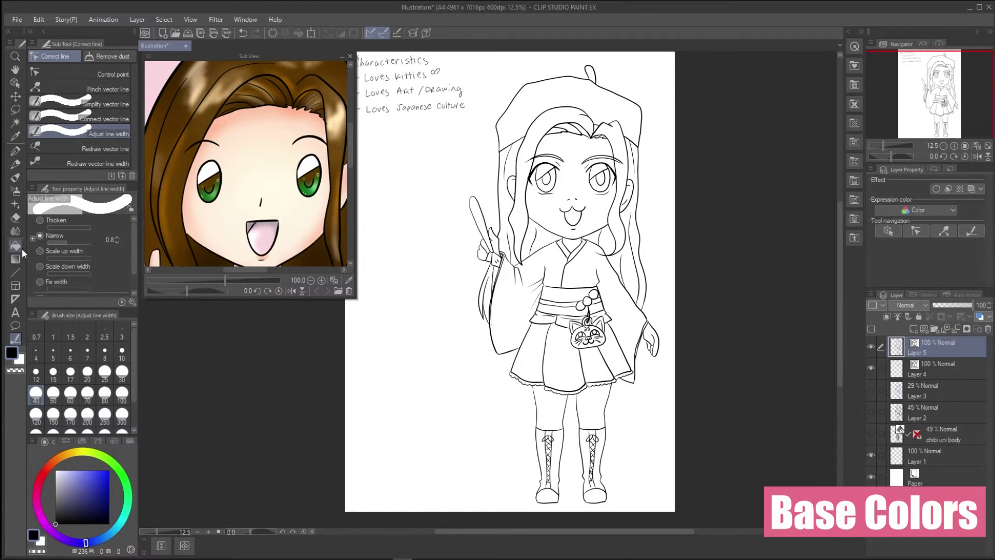
Sample the hair brown and a face colour from the reference portrait with the Eyedropper
{"action": "left_click", "coordinate": [15, 136]}
{"action": "left_click", "coordinate": [183, 118]}
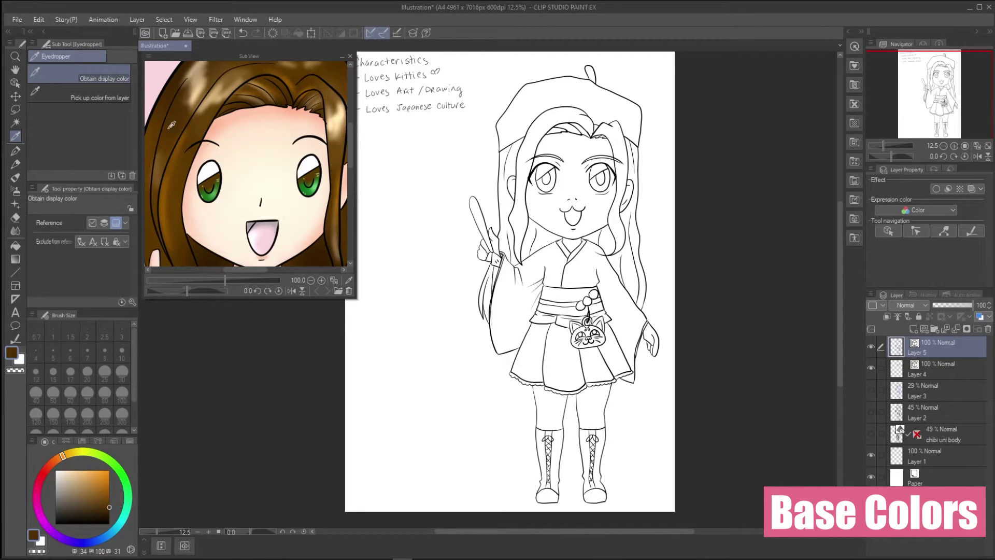
{"action": "left_click", "coordinate": [205, 212]}
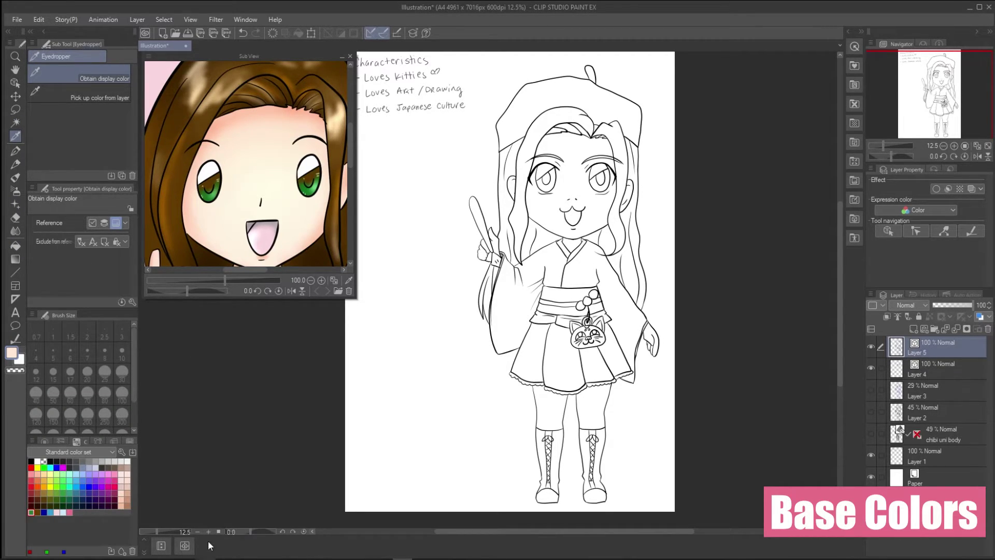
Sample the grey of the shirt's cat face in the reference image and save it to the standard color set
{"action": "scroll", "coordinate": [284, 235], "scroll_direction": "down", "scroll_amount": 3}
{"action": "left_click_drag", "start_coordinate": [349, 154], "coordinate": [346, 200]}
{"action": "left_click", "coordinate": [270, 167]}
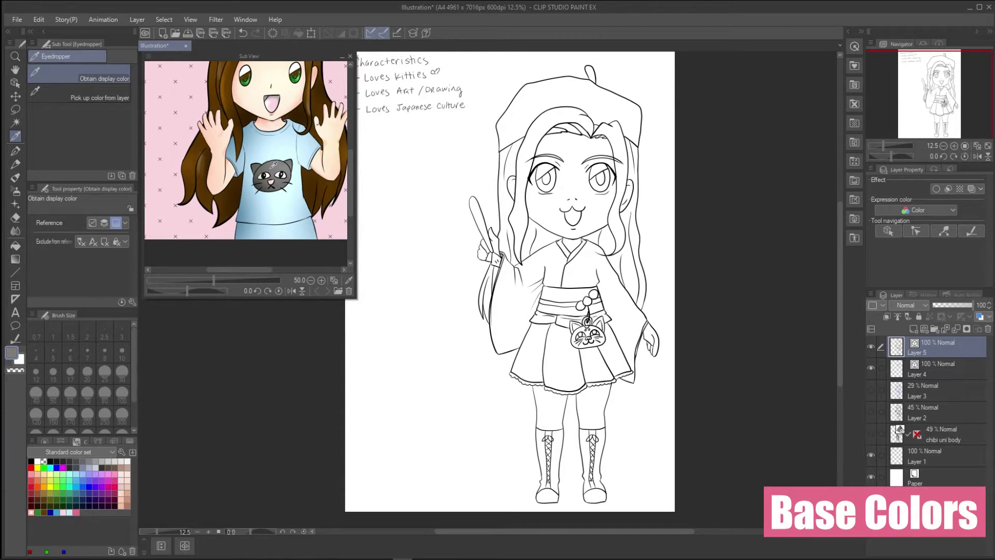
{"action": "left_click", "coordinate": [121, 551]}
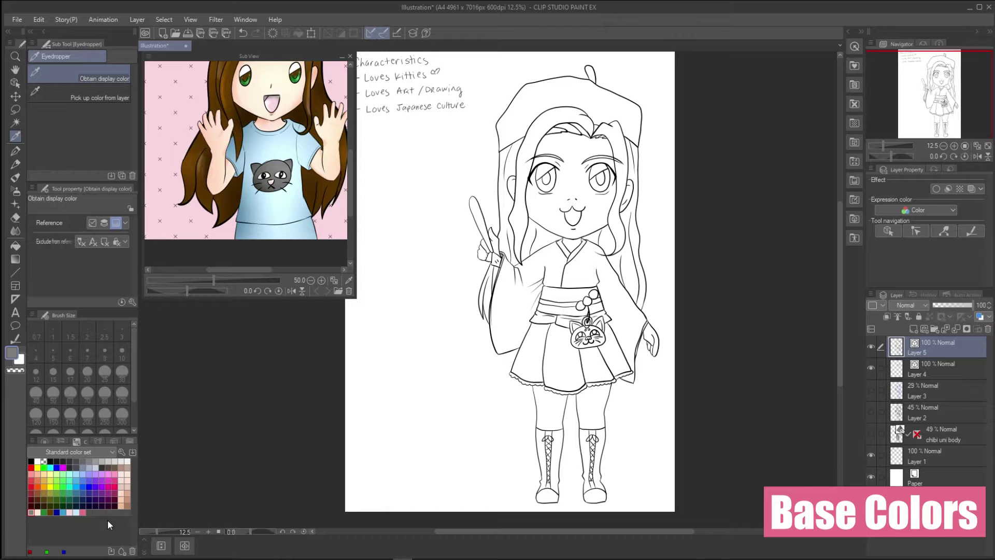
Dock the Sub View reference image with the Navigator and bring the Navigator back to the front
{"action": "scroll", "coordinate": [273, 208], "scroll_direction": "up", "scroll_amount": 1}
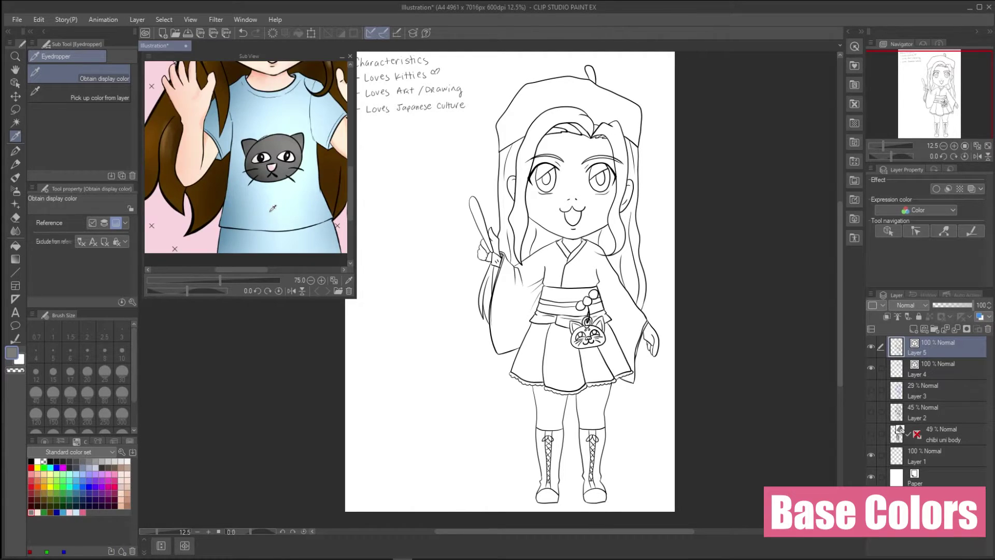
{"action": "scroll", "coordinate": [272, 208], "scroll_direction": "down", "scroll_amount": 2}
{"action": "left_click_drag", "start_coordinate": [348, 43], "coordinate": [881, 40]}
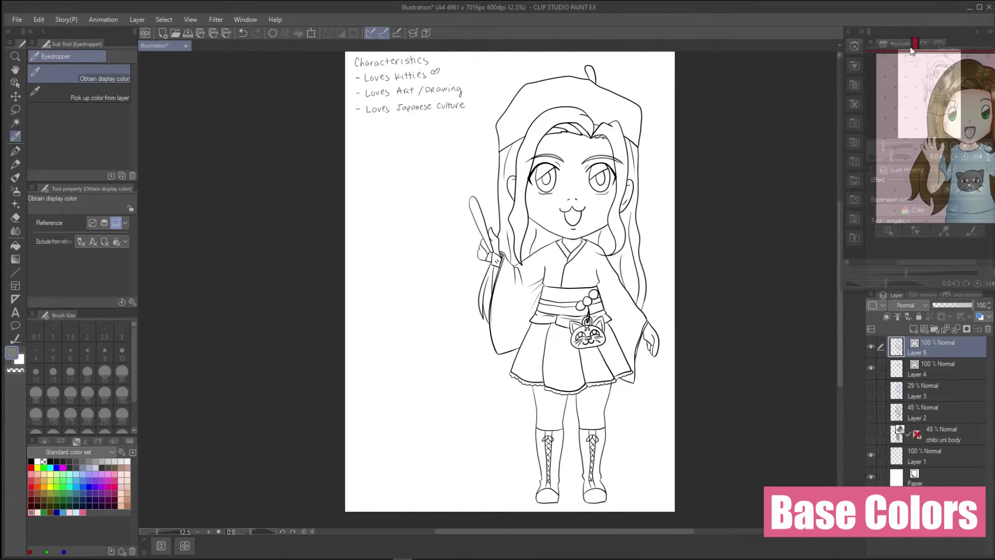
{"action": "left_click", "coordinate": [881, 41]}
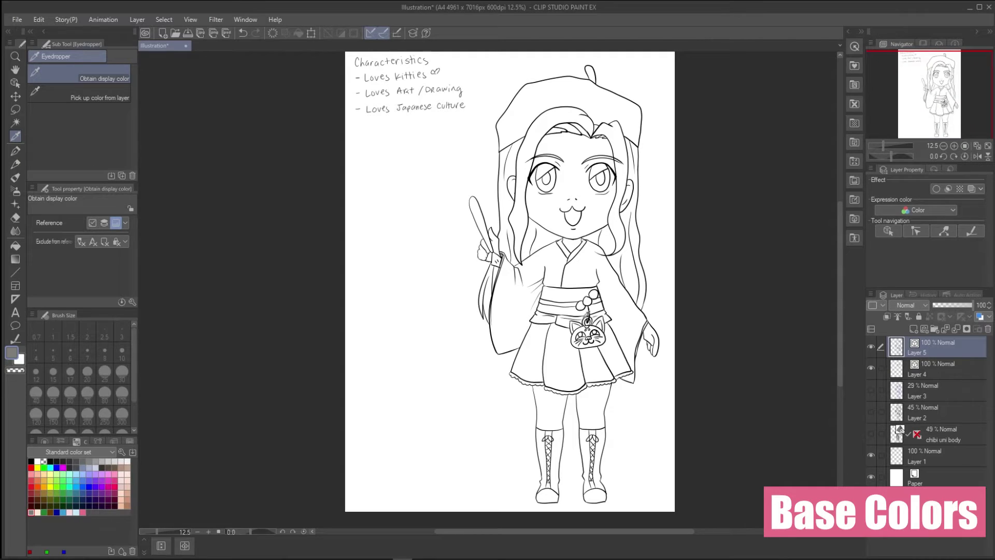
Fill the front hair with brown on a new layer between Layer 5 and Layer 4, referring to other layers
{"action": "left_click", "coordinate": [920, 375]}
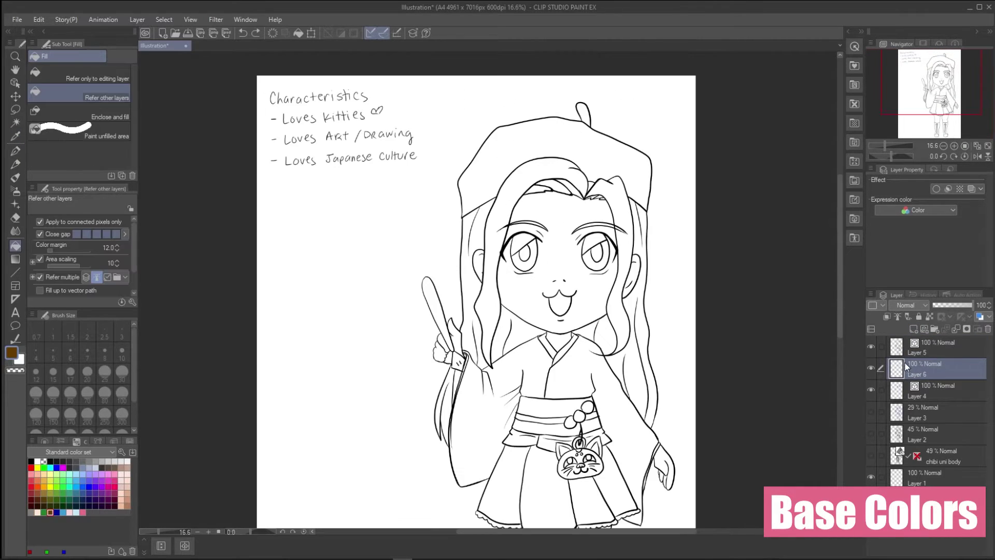
{"action": "left_click", "coordinate": [73, 133]}
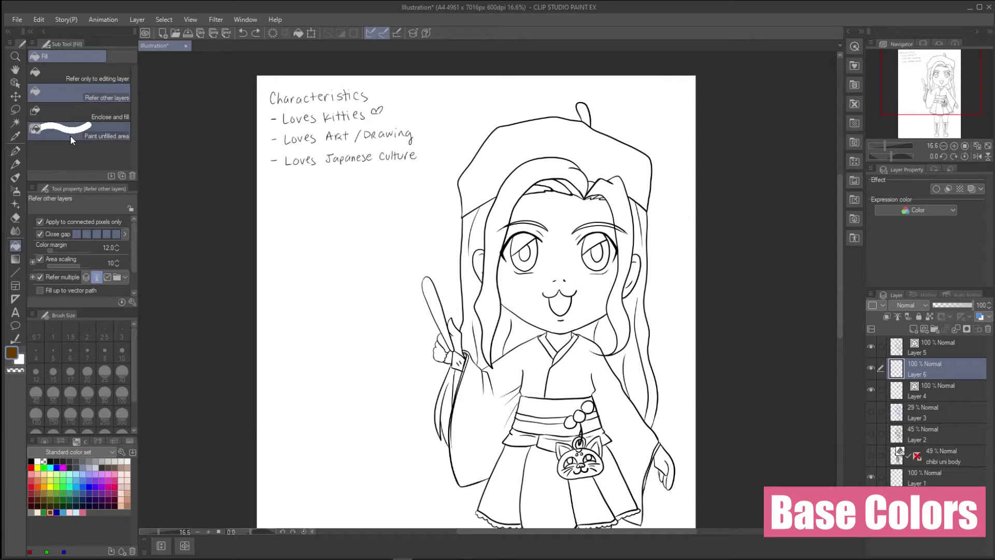
{"action": "mouse_move", "coordinate": [592, 197]}
{"action": "left_mouse_down"}
{"action": "mouse_move", "coordinate": [525, 188]}
{"action": "mouse_move", "coordinate": [566, 189]}
{"action": "mouse_move", "coordinate": [540, 184]}
{"action": "mouse_move", "coordinate": [524, 201]}
{"action": "left_mouse_up"}
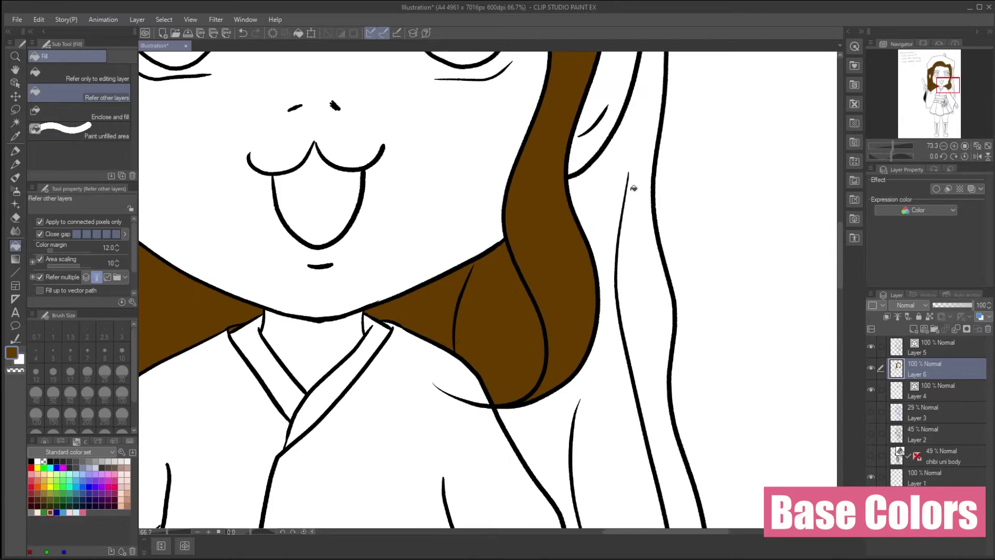
Enclose the hair section behind the ear with the brown Fill-in-mono pen and fill it with the same brown
{"action": "scroll", "coordinate": [633, 188], "scroll_direction": "down", "scroll_amount": 2}
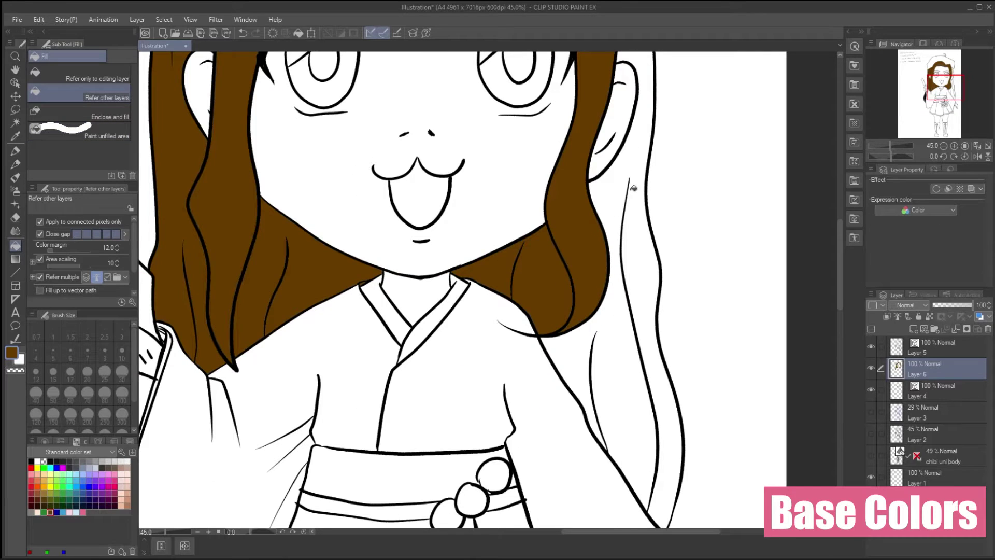
{"action": "left_click_drag", "start_coordinate": [841, 262], "coordinate": [842, 212]}
{"action": "scroll", "coordinate": [680, 213], "scroll_direction": "up", "scroll_amount": 2}
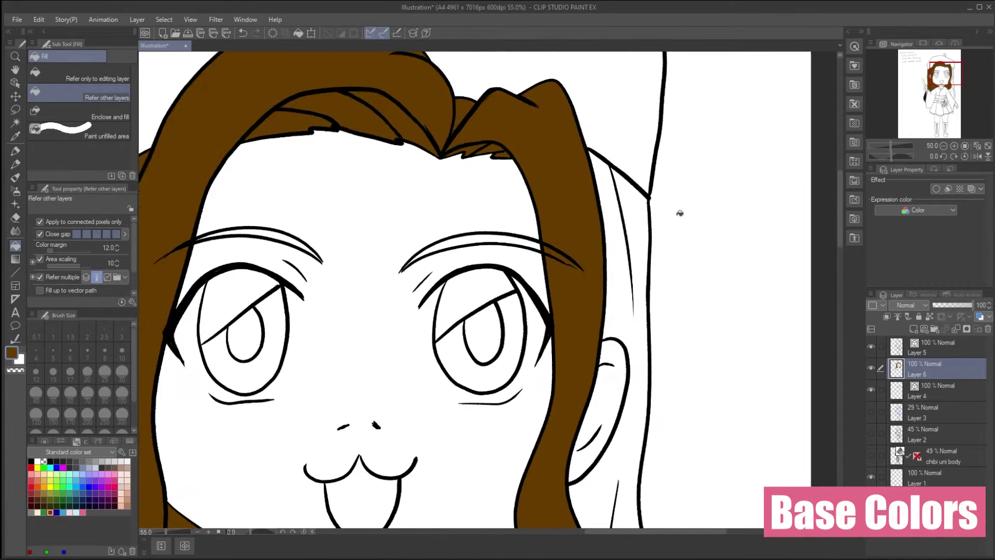
{"action": "key", "text": "p"}
{"action": "mouse_move", "coordinate": [587, 360]}
{"action": "left_mouse_down"}
{"action": "mouse_move", "coordinate": [596, 491]}
{"action": "mouse_move", "coordinate": [637, 483]}
{"action": "left_mouse_up"}
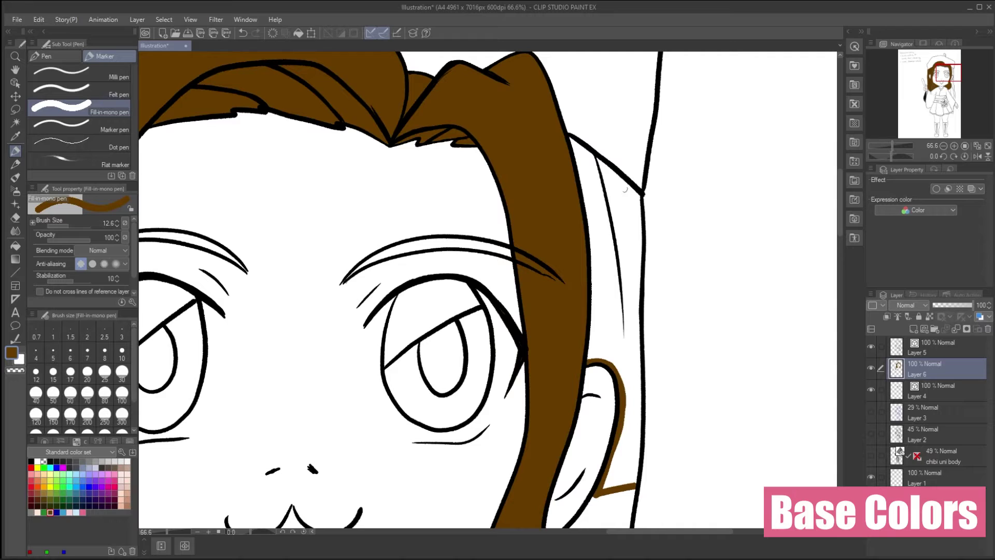
{"action": "mouse_move", "coordinate": [573, 143]}
{"action": "left_mouse_down"}
{"action": "mouse_move", "coordinate": [638, 398]}
{"action": "mouse_move", "coordinate": [629, 476]}
{"action": "mouse_move", "coordinate": [639, 437]}
{"action": "mouse_move", "coordinate": [633, 481]}
{"action": "left_mouse_up"}
{"action": "key", "text": "g"}
{"action": "left_click", "coordinate": [600, 244]}
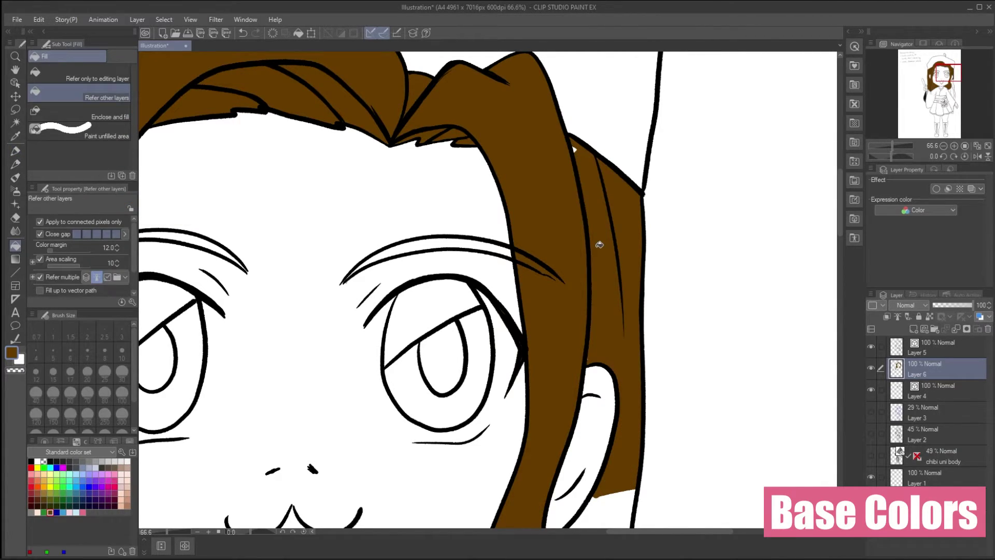
{"action": "key", "text": "p"}
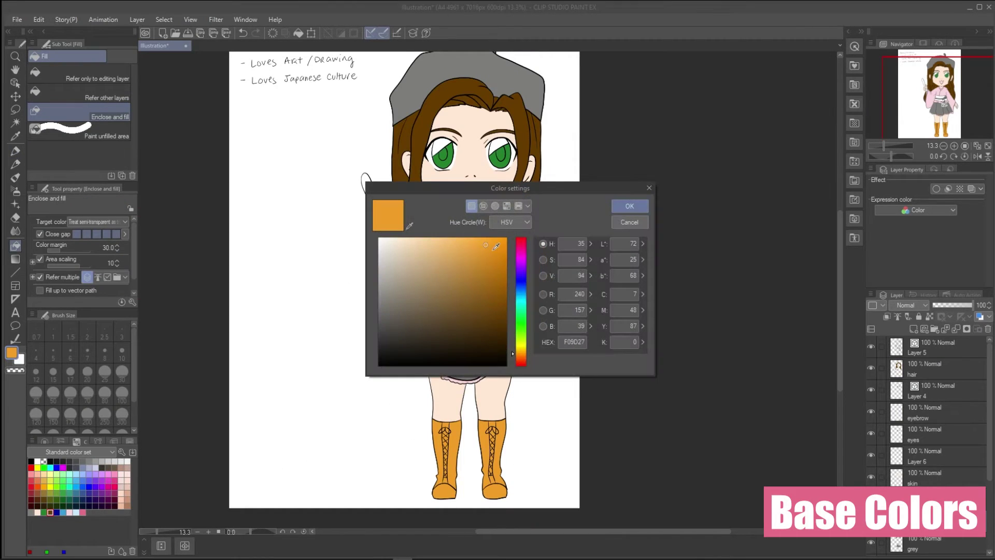
Pick the orange-brown AF6E12 as a trial colour and adjust the boots' colour with Hue/Saturation/Luminosity
{"action": "left_click_drag", "start_coordinate": [493, 251], "coordinate": [493, 276]}
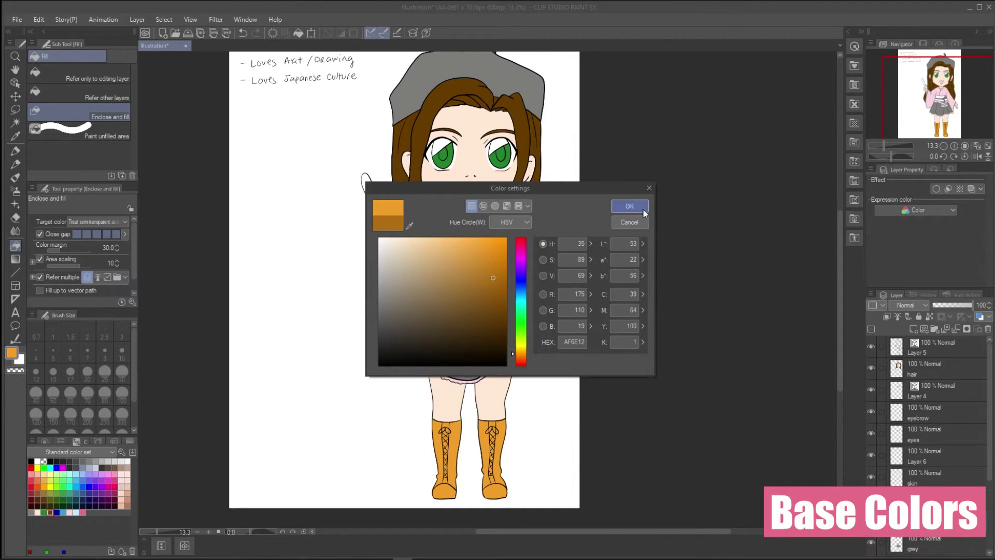
{"action": "left_click", "coordinate": [642, 209]}
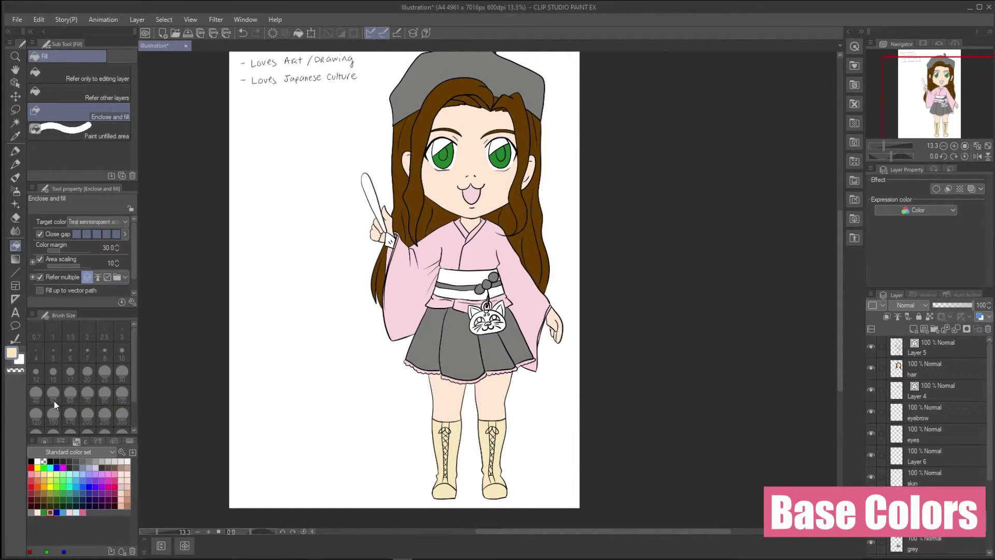
{"action": "left_click", "coordinate": [39, 19]}
{"action": "mouse_move", "coordinate": [104, 276]}
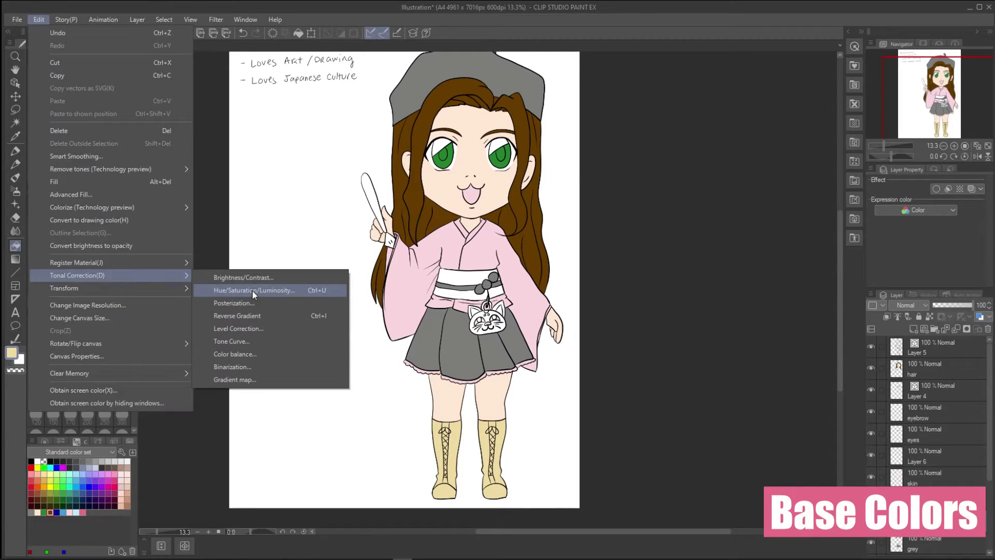
{"action": "left_click", "coordinate": [252, 290]}
{"action": "left_click_drag", "start_coordinate": [486, 264], "coordinate": [425, 268]}
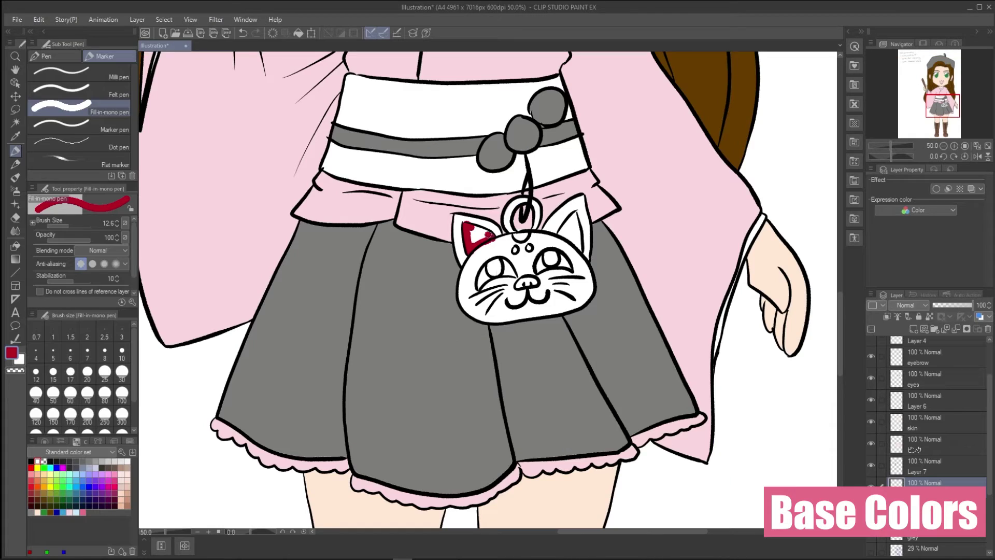
Paint the inner ears of the cat pouch dark red with the size 12.6 Fill-in-mono pen
{"action": "left_click_drag", "start_coordinate": [487, 230], "coordinate": [476, 237]}
{"action": "left_click_drag", "start_coordinate": [563, 222], "coordinate": [577, 247]}
{"action": "left_click_drag", "start_coordinate": [576, 246], "coordinate": [570, 241]}
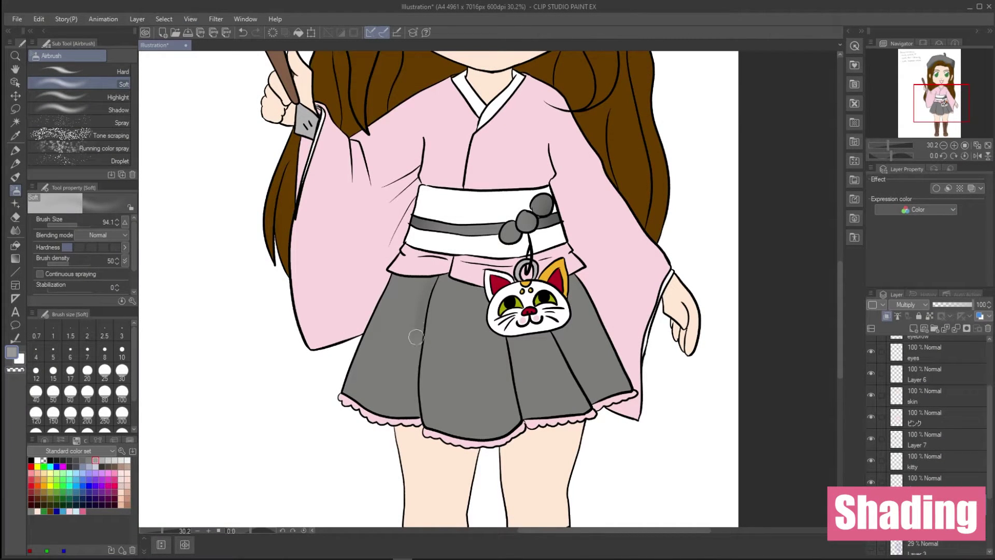
Shade the skirt pleats in grey on the Multiply layer with the Soft airbrush at size 94.1
{"action": "left_click_drag", "start_coordinate": [433, 284], "coordinate": [411, 413]}
{"action": "left_click_drag", "start_coordinate": [423, 308], "coordinate": [416, 365]}
{"action": "left_click_drag", "start_coordinate": [416, 365], "coordinate": [412, 409]}
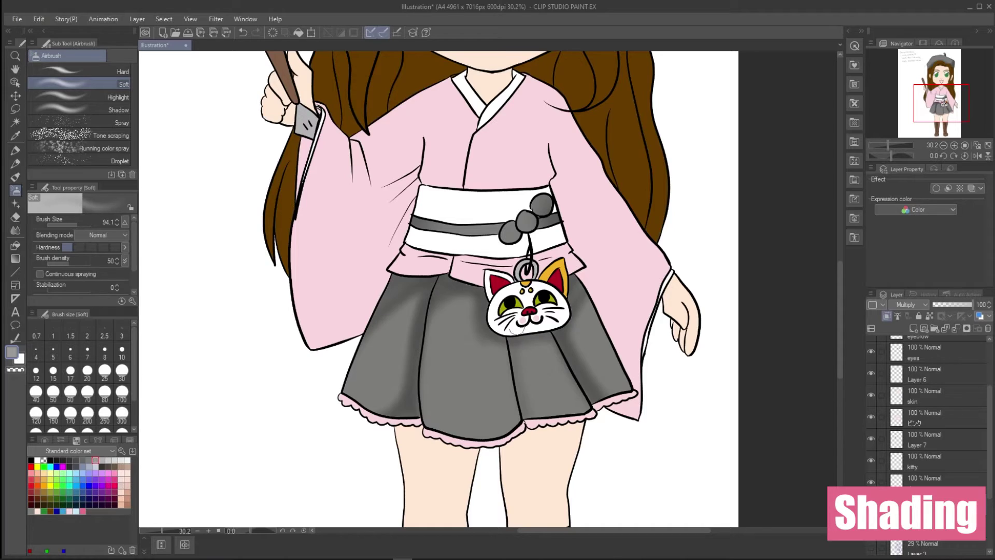
{"action": "left_click_drag", "start_coordinate": [519, 329], "coordinate": [553, 454]}
Soften the pleat shading across the skirt with the Blur tool at size 120.2
{"action": "key", "text": "j"}
{"action": "left_click_drag", "start_coordinate": [377, 331], "coordinate": [352, 395]}
{"action": "key", "text": "e"}
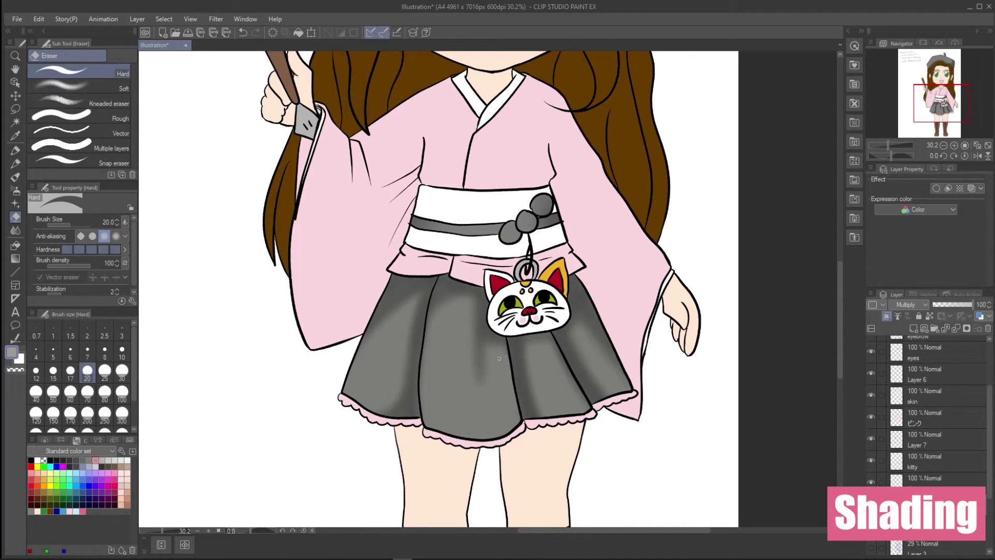
{"action": "key", "text": "j"}
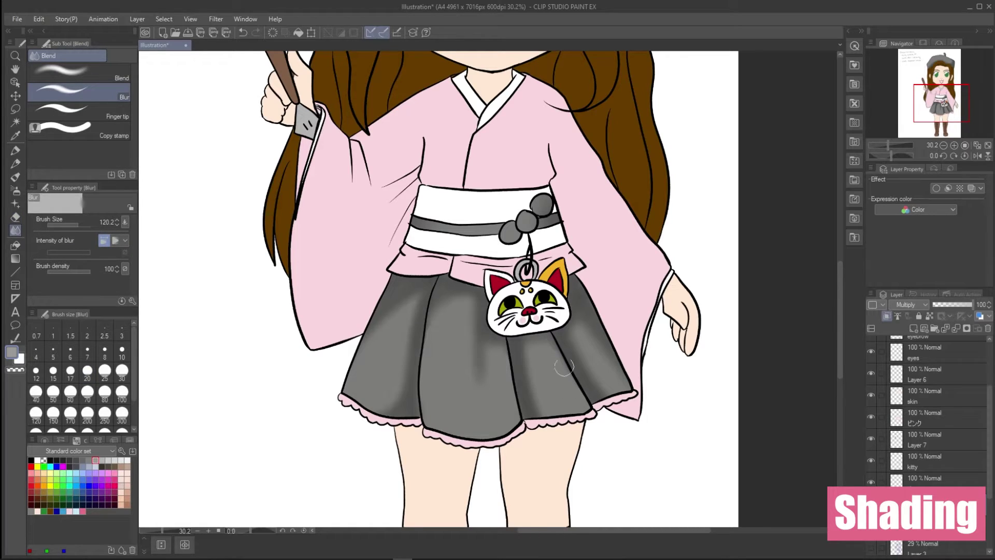
{"action": "left_click_drag", "start_coordinate": [550, 344], "coordinate": [583, 417]}
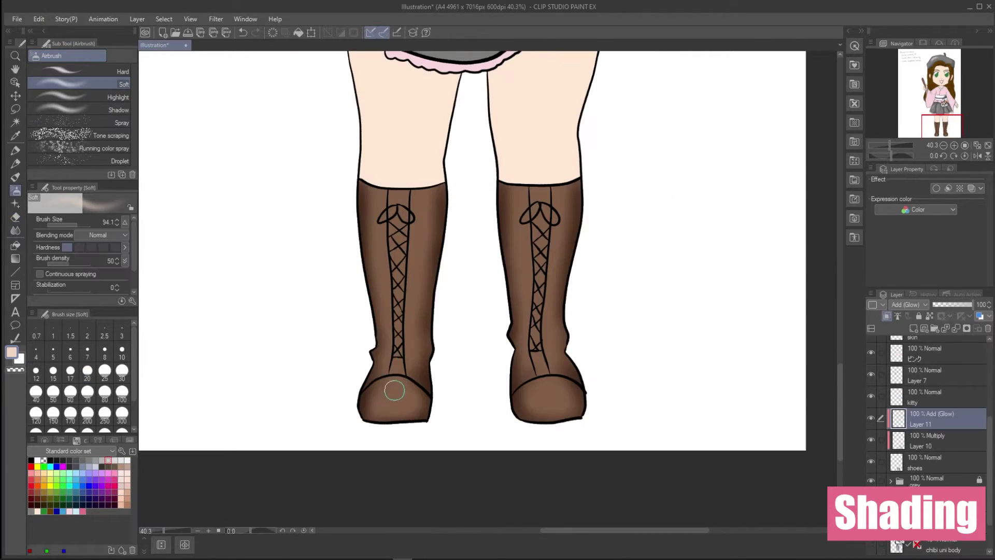
Add soft highlights to both boot toes on the Add (Glow) layer with the Soft airbrush and prepare to blend them
{"action": "left_click_drag", "start_coordinate": [391, 394], "coordinate": [395, 391]}
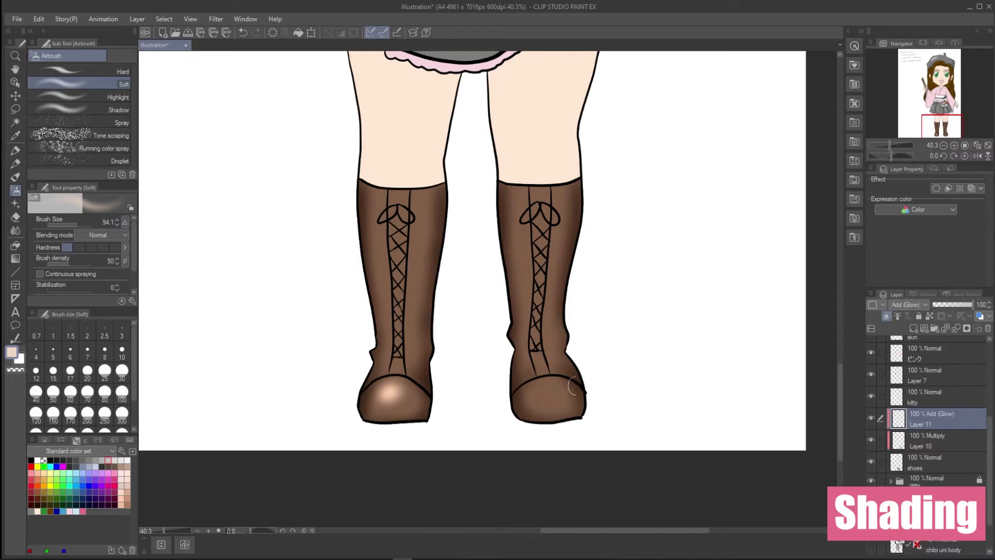
{"action": "left_click_drag", "start_coordinate": [552, 387], "coordinate": [542, 390]}
{"action": "key", "text": "j"}
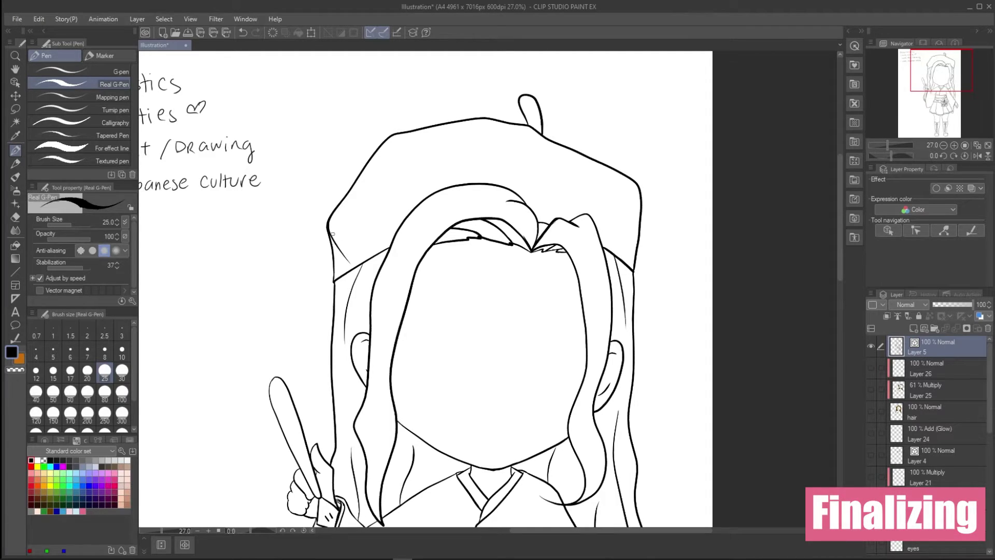
Redraw the beret's side edges and the outer hair outlines further inward on Layer 5 with the size 25 Real G-Pen
{"action": "left_click_drag", "start_coordinate": [356, 268], "coordinate": [351, 287]}
{"action": "left_click_drag", "start_coordinate": [641, 199], "coordinate": [625, 261]}
{"action": "left_click_drag", "start_coordinate": [346, 303], "coordinate": [332, 386]}
{"action": "left_click_drag", "start_coordinate": [625, 266], "coordinate": [637, 340]}
{"action": "left_click_drag", "start_coordinate": [628, 288], "coordinate": [633, 362]}
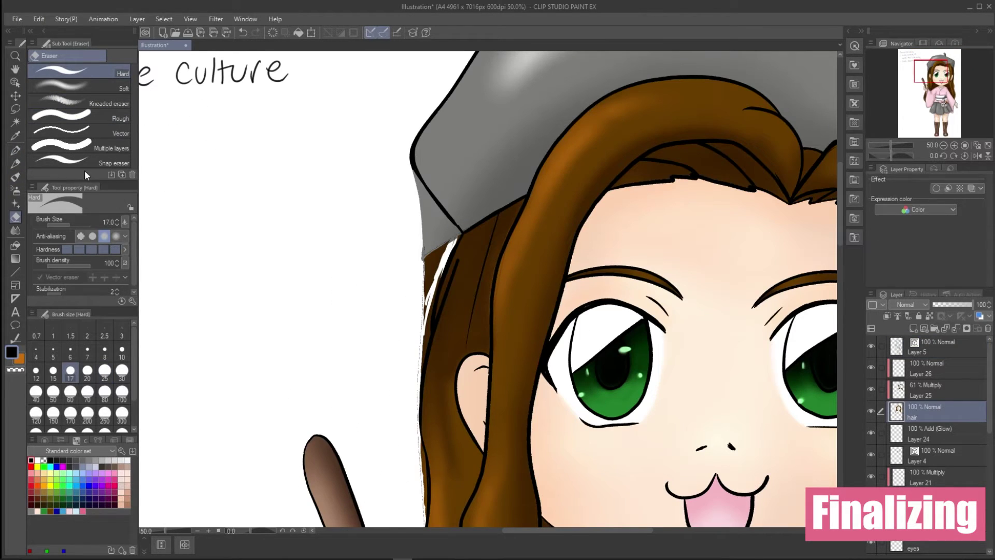
Erase the hair and beret colour outside the new outlines with the Hard eraser at size 51.1
{"action": "left_click_drag", "start_coordinate": [67, 223], "coordinate": [74, 222]}
{"action": "mouse_move", "coordinate": [487, 289]}
{"action": "left_mouse_down"}
{"action": "mouse_move", "coordinate": [430, 270]}
{"action": "mouse_move", "coordinate": [425, 306]}
{"action": "mouse_move", "coordinate": [430, 285]}
{"action": "left_mouse_up"}
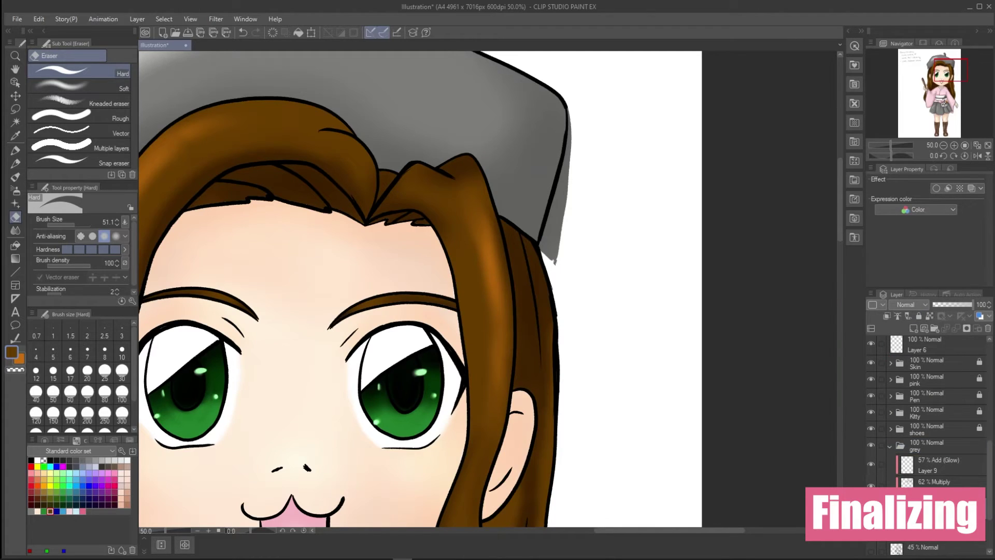
{"action": "mouse_move", "coordinate": [545, 254]}
{"action": "left_mouse_down"}
{"action": "mouse_move", "coordinate": [558, 192]}
{"action": "mouse_move", "coordinate": [559, 225]}
{"action": "left_mouse_up"}
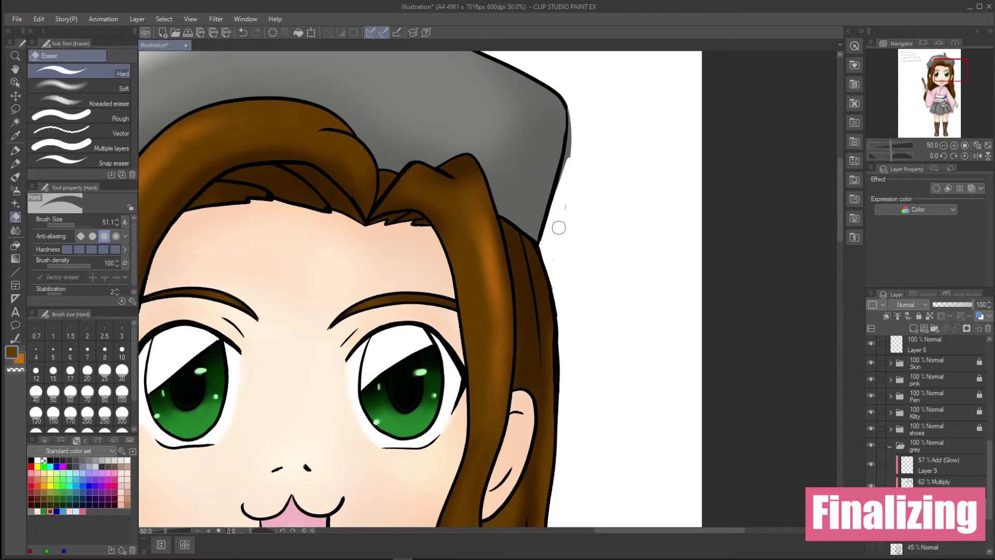
{"action": "left_click_drag", "start_coordinate": [556, 278], "coordinate": [566, 153]}
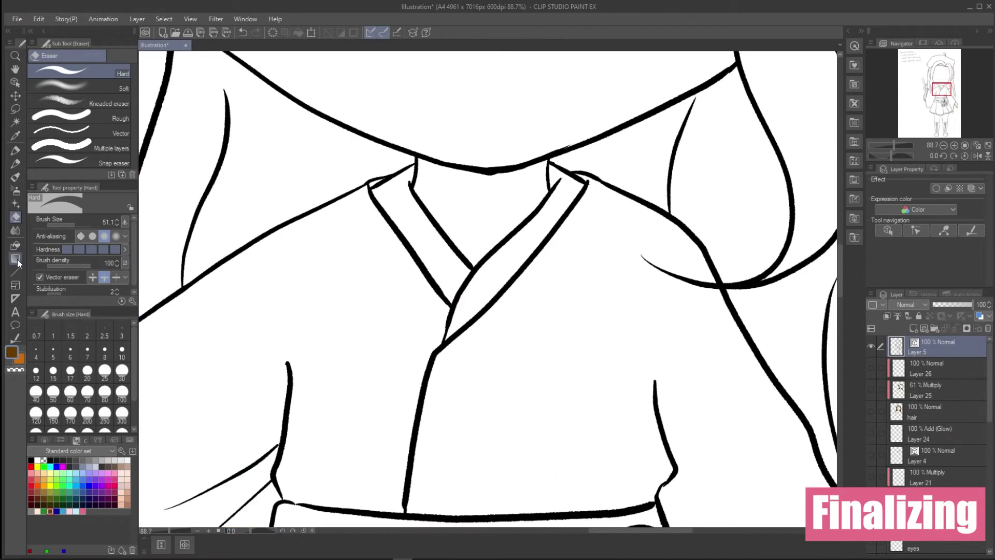
Erase the old kimono collar overlap and front seam on Layer 5, and redraw where the collar bands cross
{"action": "left_click_drag", "start_coordinate": [456, 288], "coordinate": [440, 336]}
{"action": "key", "text": "p"}
{"action": "left_click_drag", "start_coordinate": [476, 267], "coordinate": [451, 303]}
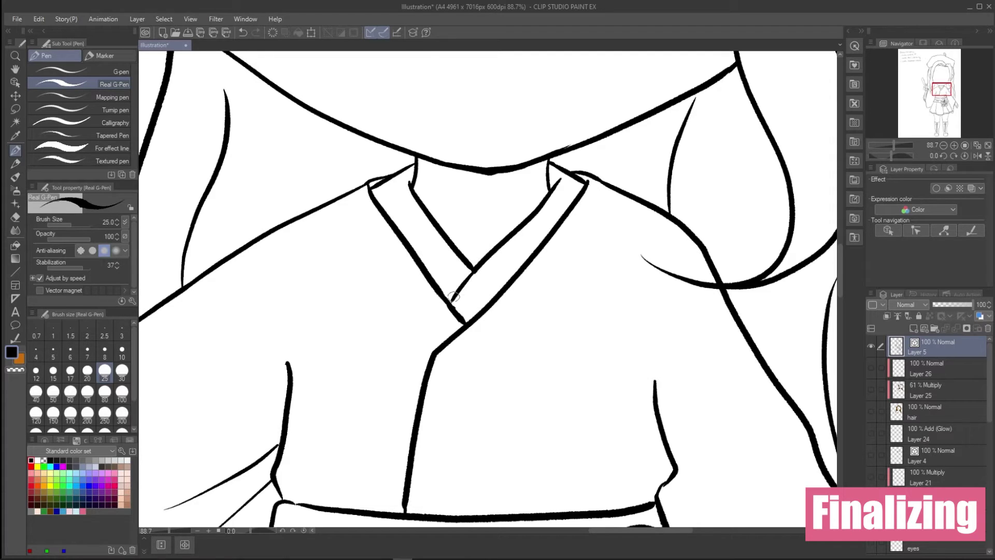
{"action": "scroll", "coordinate": [474, 270], "scroll_direction": "down", "scroll_amount": 2}
{"action": "key", "text": "e"}
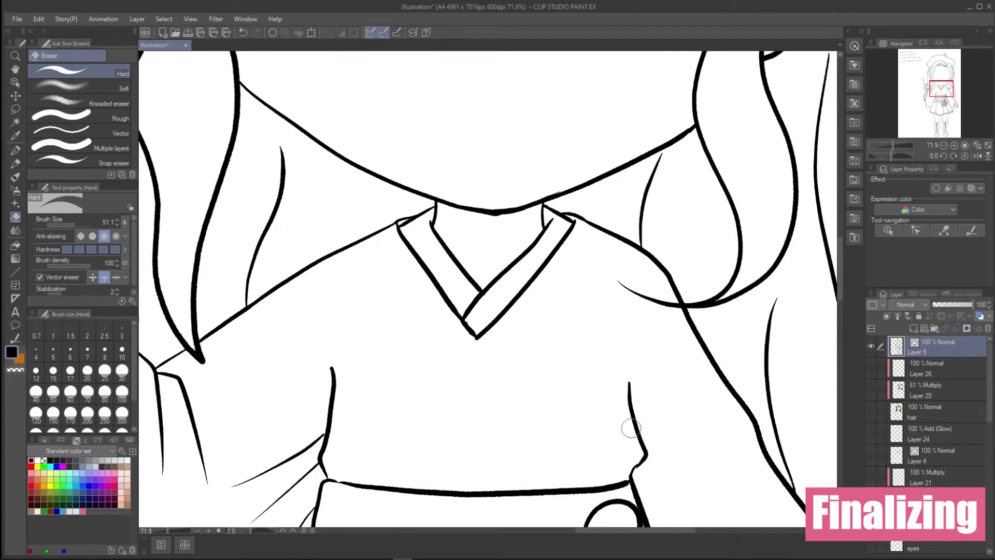
Ink the overlapping collar band as two long curved lines running from the neck down to the obi
{"action": "key", "text": "p"}
{"action": "mouse_move", "coordinate": [477, 336]}
{"action": "left_mouse_down"}
{"action": "mouse_move", "coordinate": [387, 444]}
{"action": "mouse_move", "coordinate": [369, 483]}
{"action": "left_mouse_up"}
{"action": "scroll", "coordinate": [557, 72], "scroll_direction": "down", "scroll_amount": 1}
{"action": "mouse_move", "coordinate": [576, 67]}
{"action": "left_mouse_down"}
{"action": "mouse_move", "coordinate": [556, 105]}
{"action": "mouse_move", "coordinate": [435, 230]}
{"action": "mouse_move", "coordinate": [413, 272]}
{"action": "left_mouse_up"}
{"action": "scroll", "coordinate": [488, 291], "scroll_direction": "down", "scroll_amount": 5}
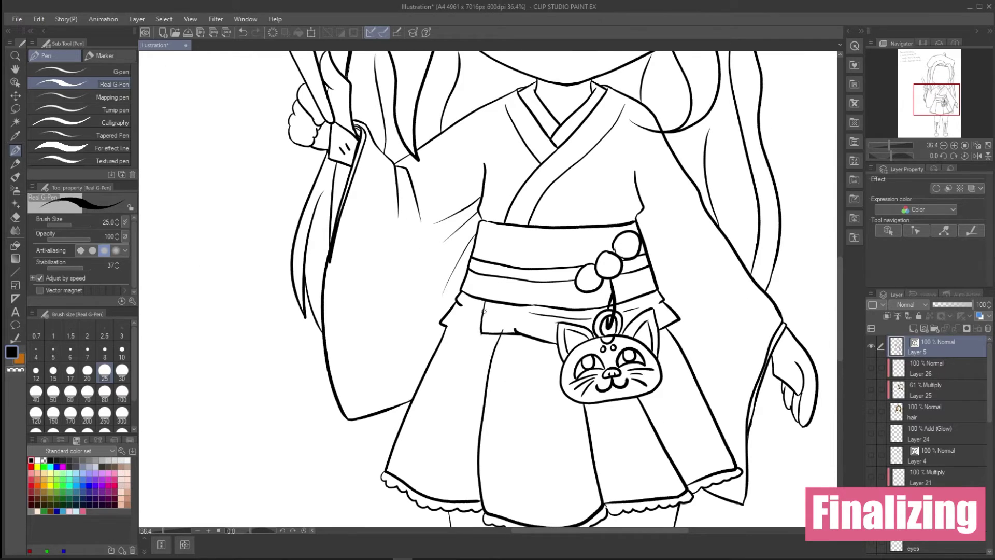
Refine the outlines of the kimono flaps just below the obi with the size 25 Real G-Pen
{"action": "left_click_drag", "start_coordinate": [480, 330], "coordinate": [444, 325]}
{"action": "scroll", "coordinate": [568, 88], "scroll_direction": "up", "scroll_amount": 5}
{"action": "left_click_drag", "start_coordinate": [658, 283], "coordinate": [600, 257]}
{"action": "key", "text": "e"}
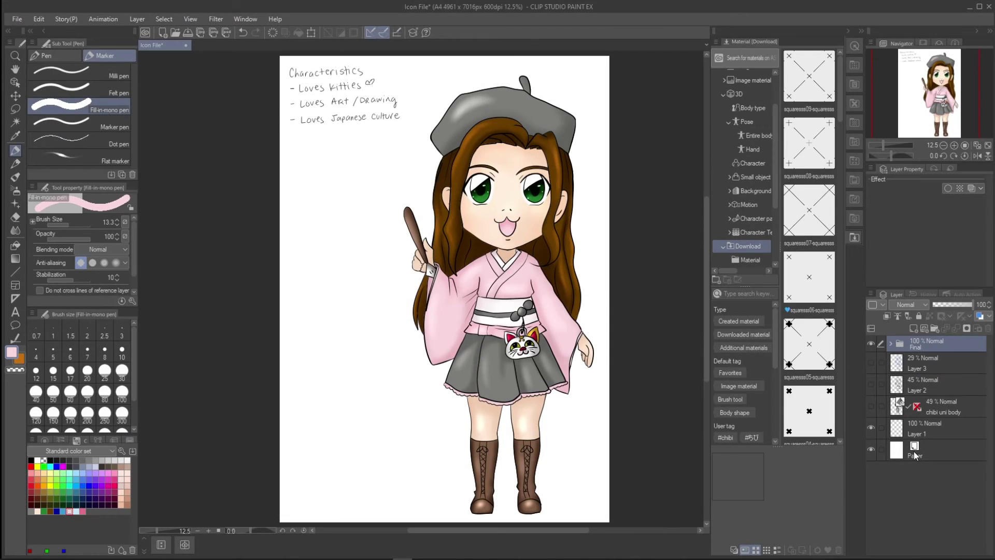
Add a new layer directly above the Paper layer and fill it with light blue as the background
{"action": "left_click", "coordinate": [920, 450]}
{"action": "left_click", "coordinate": [76, 512]}
{"action": "left_click", "coordinate": [15, 245]}
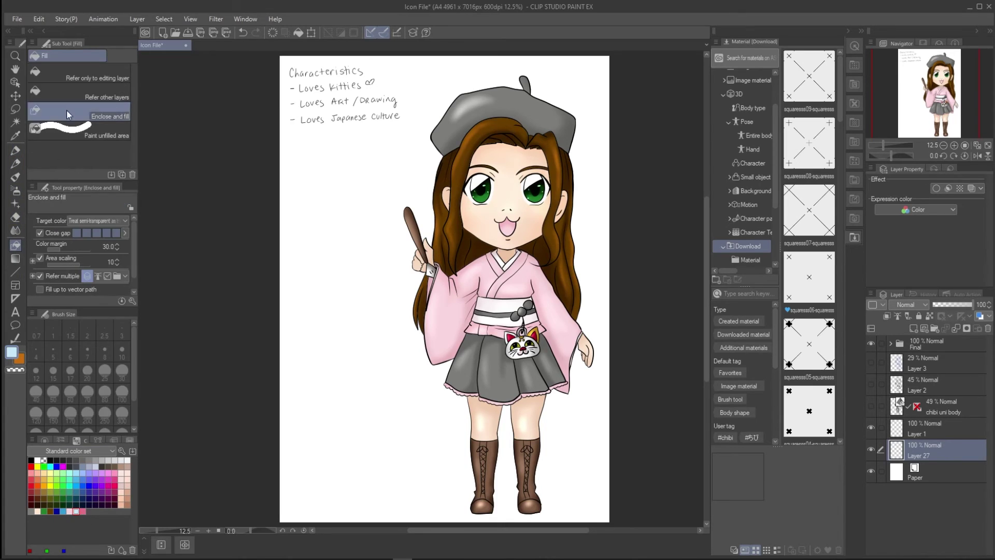
{"action": "left_click", "coordinate": [367, 288]}
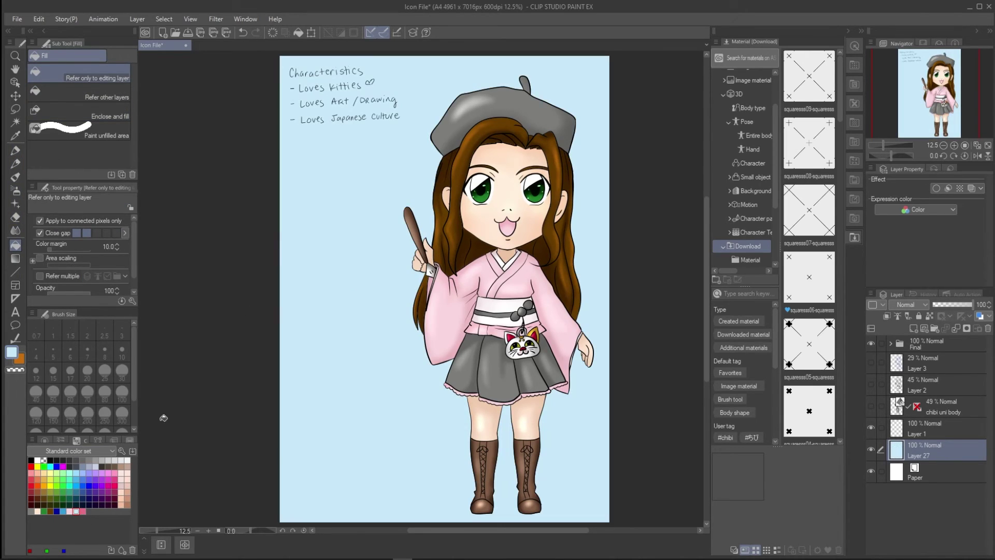
Place the favourite squaresss06 pattern material over the blue background and hide the handwritten notes on Layer 1
{"action": "scroll", "coordinate": [757, 269], "scroll_direction": "down", "scroll_amount": 3}
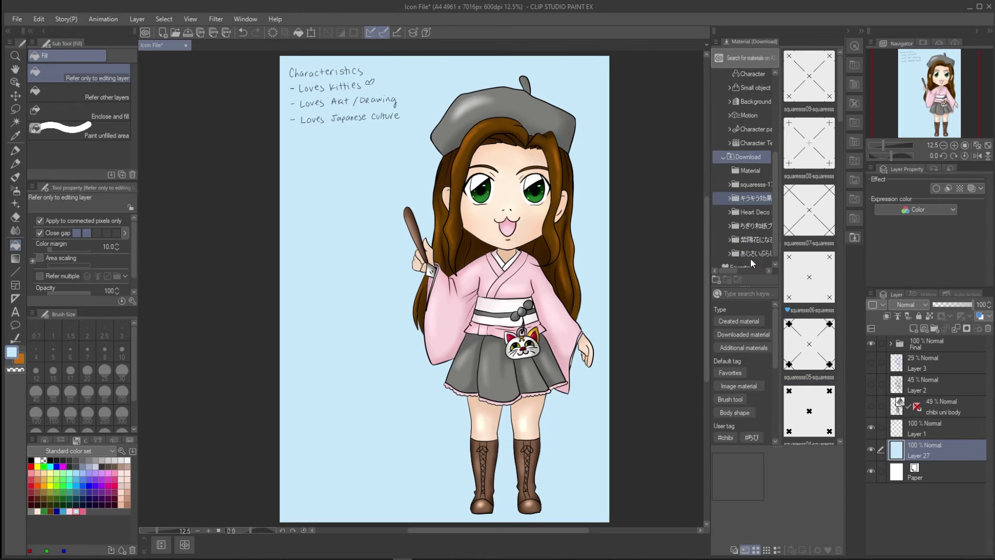
{"action": "left_click", "coordinate": [751, 259]}
{"action": "left_click_drag", "start_coordinate": [812, 89], "coordinate": [388, 410]}
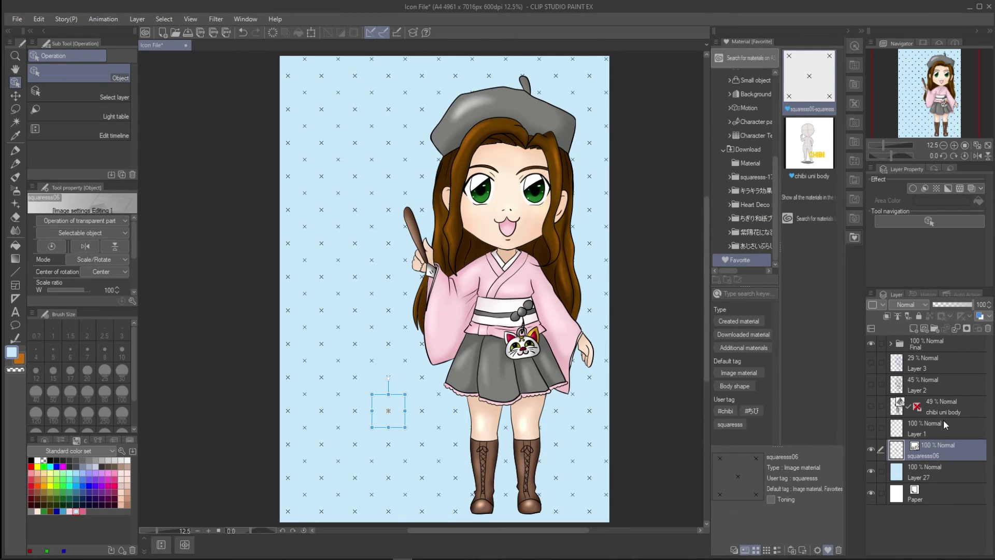
{"action": "left_click", "coordinate": [931, 345]}
{"action": "left_click", "coordinate": [313, 33]}
{"action": "left_click_drag", "start_coordinate": [559, 200], "coordinate": [509, 186]}
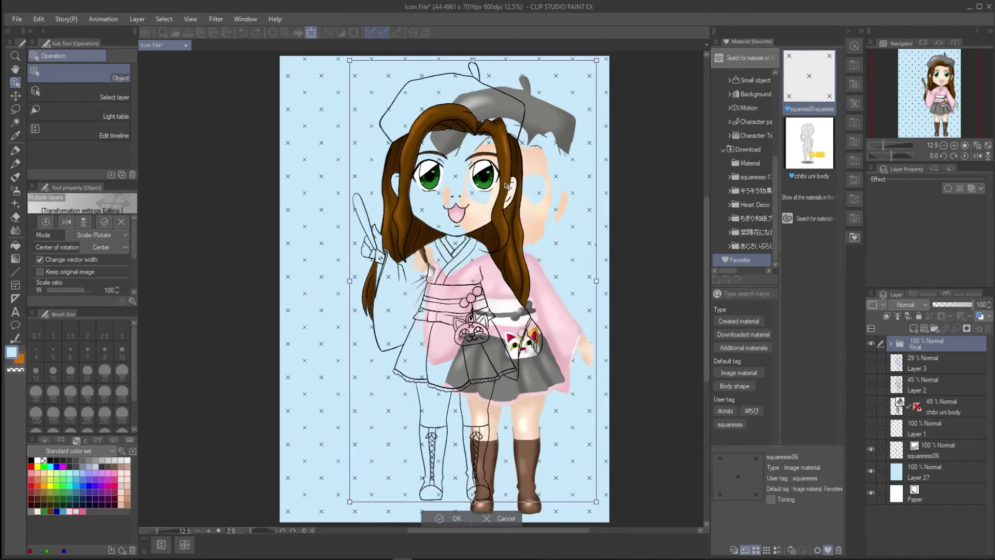
{"action": "left_click", "coordinate": [244, 33]}
{"action": "left_click", "coordinate": [897, 343]}
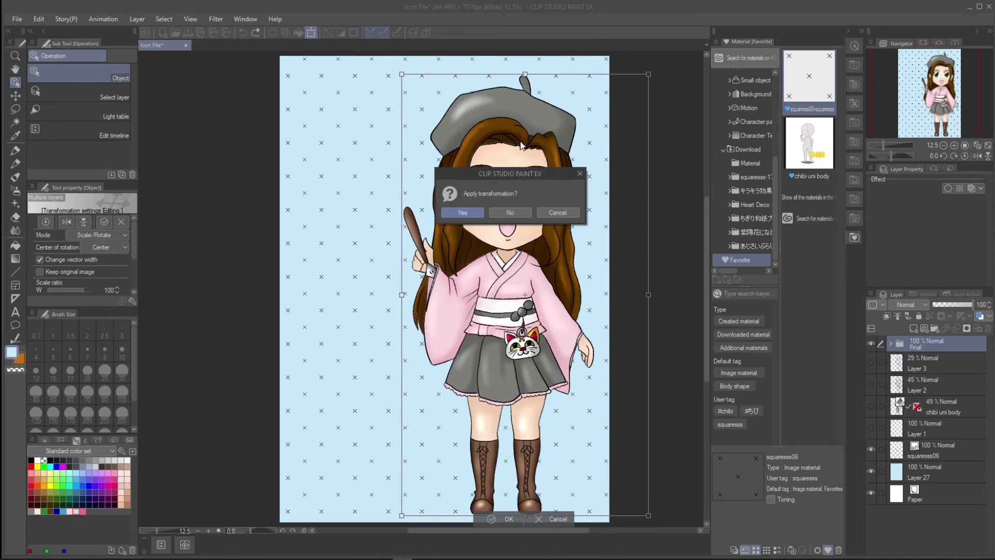
{"action": "left_click", "coordinate": [495, 212]}
Unlock the Skin and pink colour folders inside the Final folder
{"action": "left_click", "coordinate": [892, 343]}
{"action": "scroll", "coordinate": [923, 463], "scroll_direction": "down", "scroll_amount": 3}
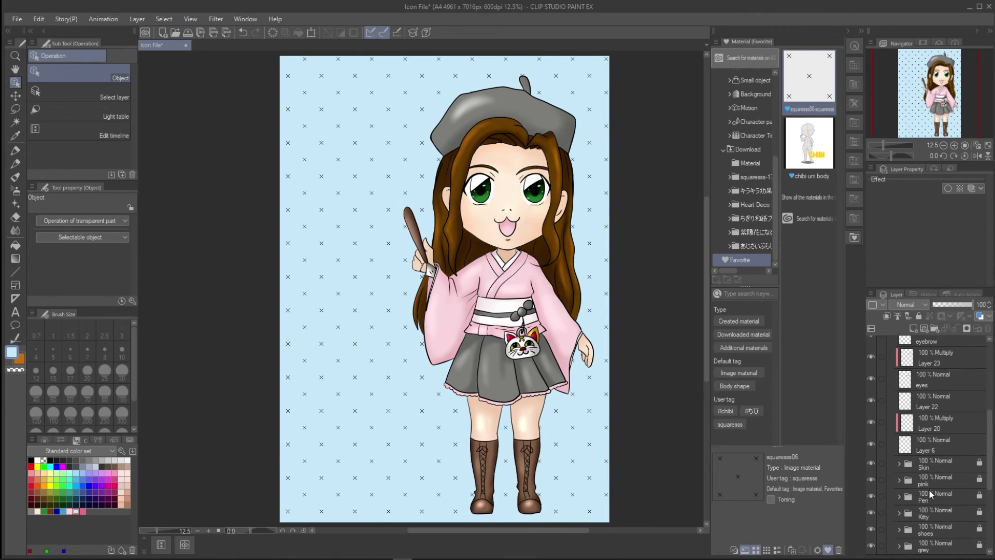
{"action": "left_click", "coordinate": [933, 445]}
{"action": "left_click", "coordinate": [933, 463]}
{"action": "left_click", "coordinate": [920, 316]}
{"action": "left_click", "coordinate": [933, 480]}
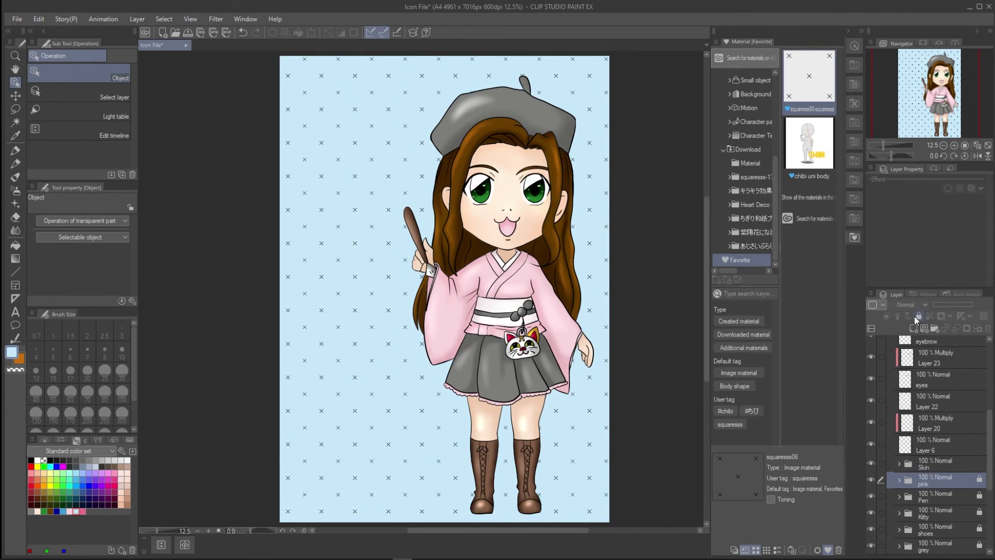
{"action": "left_click", "coordinate": [918, 316]}
Unlock the Pen, Kitty, shoes and grey folders inside the Final folder
{"action": "key", "text": "alt+bracketleft"}
{"action": "left_click", "coordinate": [919, 316]}
{"action": "key", "text": "alt+bracketleft"}
{"action": "left_click", "coordinate": [919, 316]}
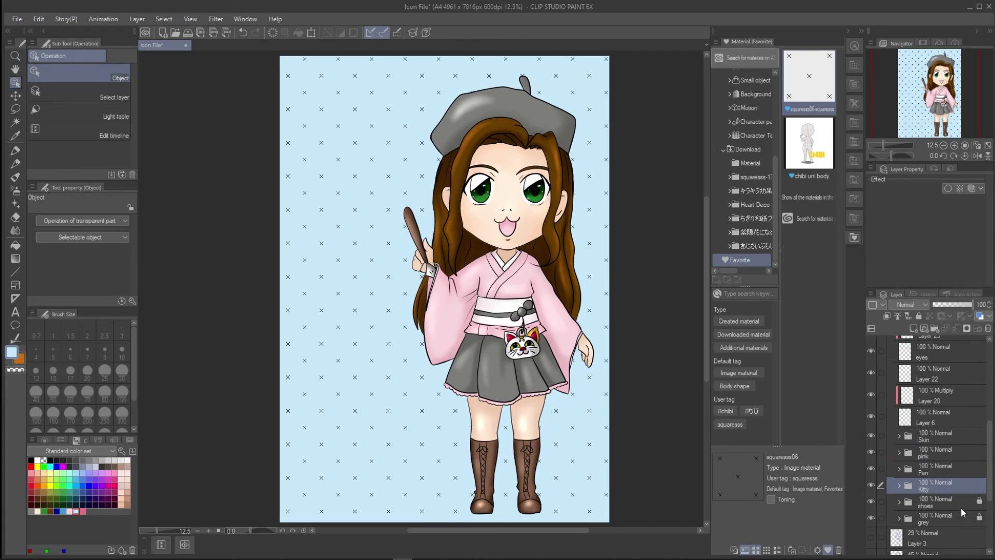
{"action": "key", "text": "alt+bracketleft"}
{"action": "left_click", "coordinate": [919, 316]}
{"action": "key", "text": "alt+bracketleft"}
{"action": "left_click", "coordinate": [919, 316]}
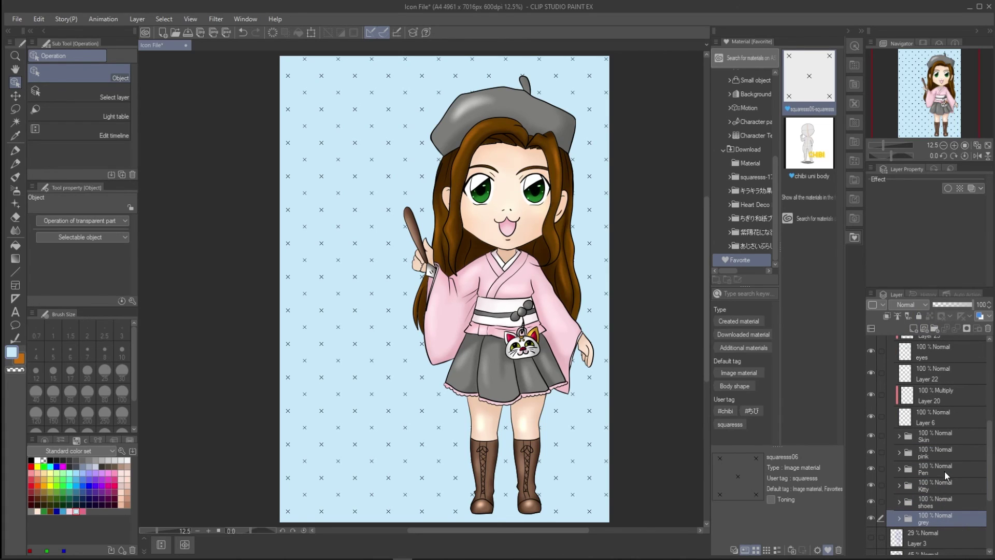
Collapse the Final folder and shift its whole character horizontally to the middle of the page with a transformation
{"action": "scroll", "coordinate": [945, 471], "scroll_direction": "up", "scroll_amount": 1}
{"action": "left_click", "coordinate": [890, 340]}
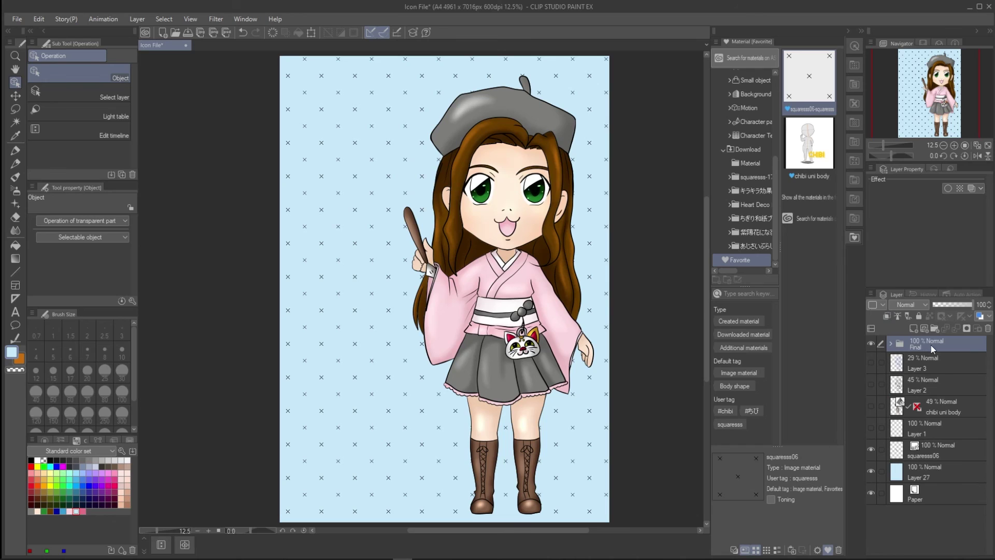
{"action": "left_click", "coordinate": [311, 32]}
{"action": "left_click_drag", "start_coordinate": [511, 353], "coordinate": [446, 351]}
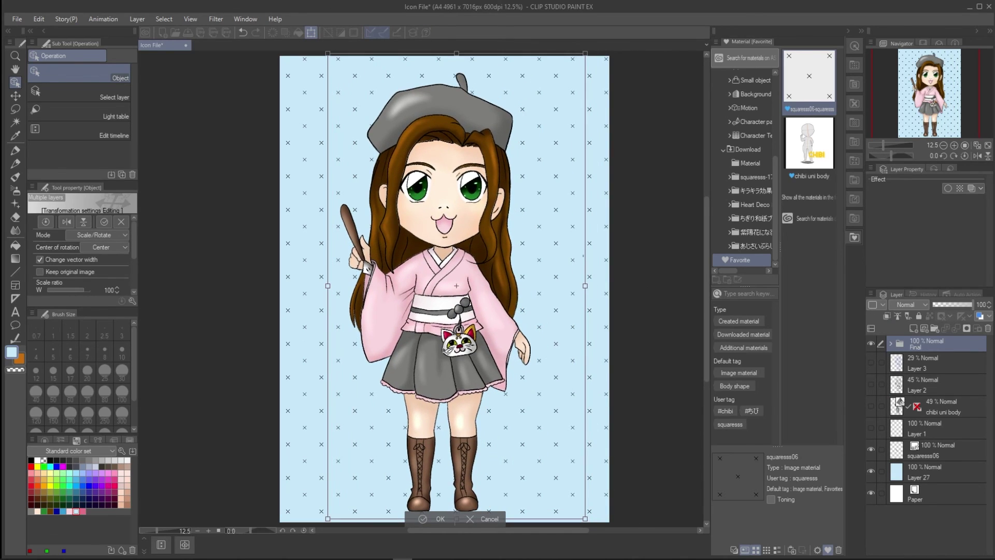
{"action": "left_click", "coordinate": [440, 520]}
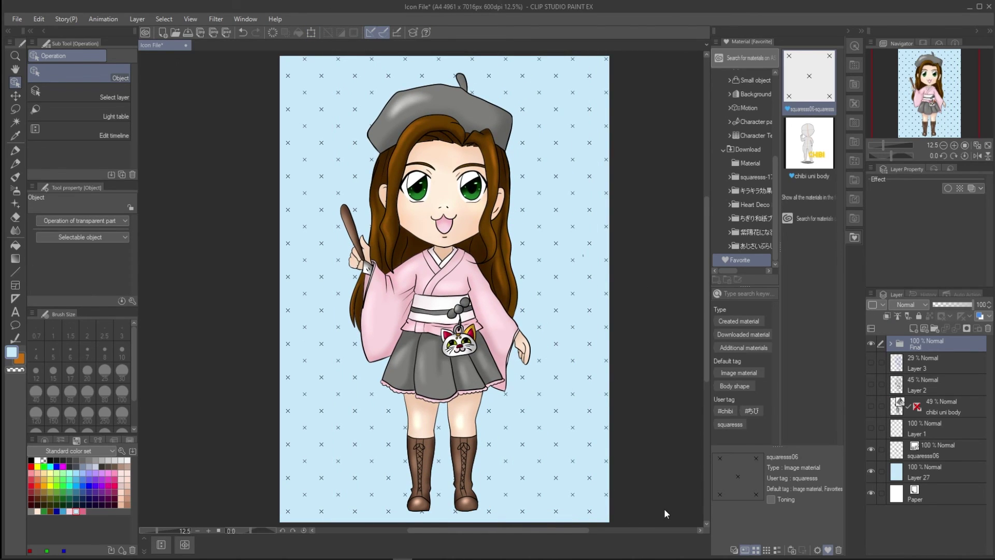